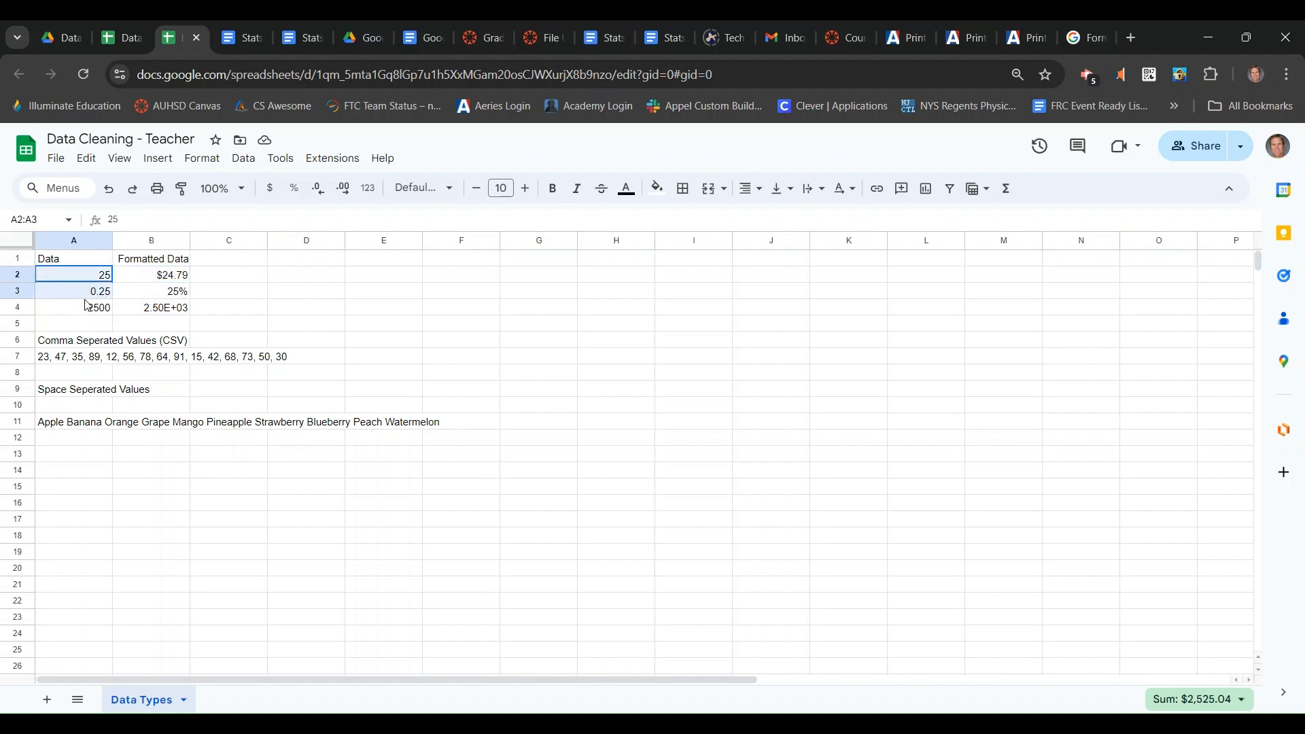
# Clear the contents of cells B2:B4 under Formatted Data
pyautogui.moveTo(161, 278); pyautogui.dragTo(164, 313)
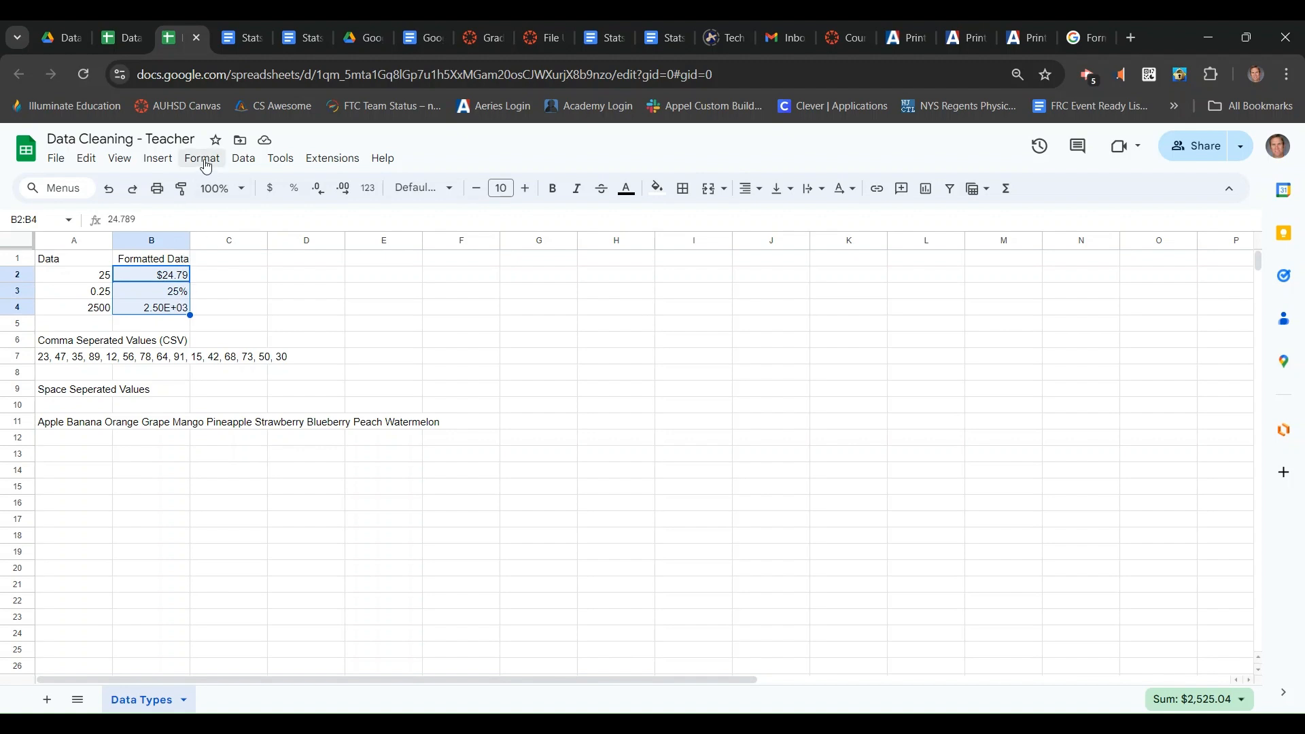
pyautogui.click(203, 160)
pyautogui.press('Delete')
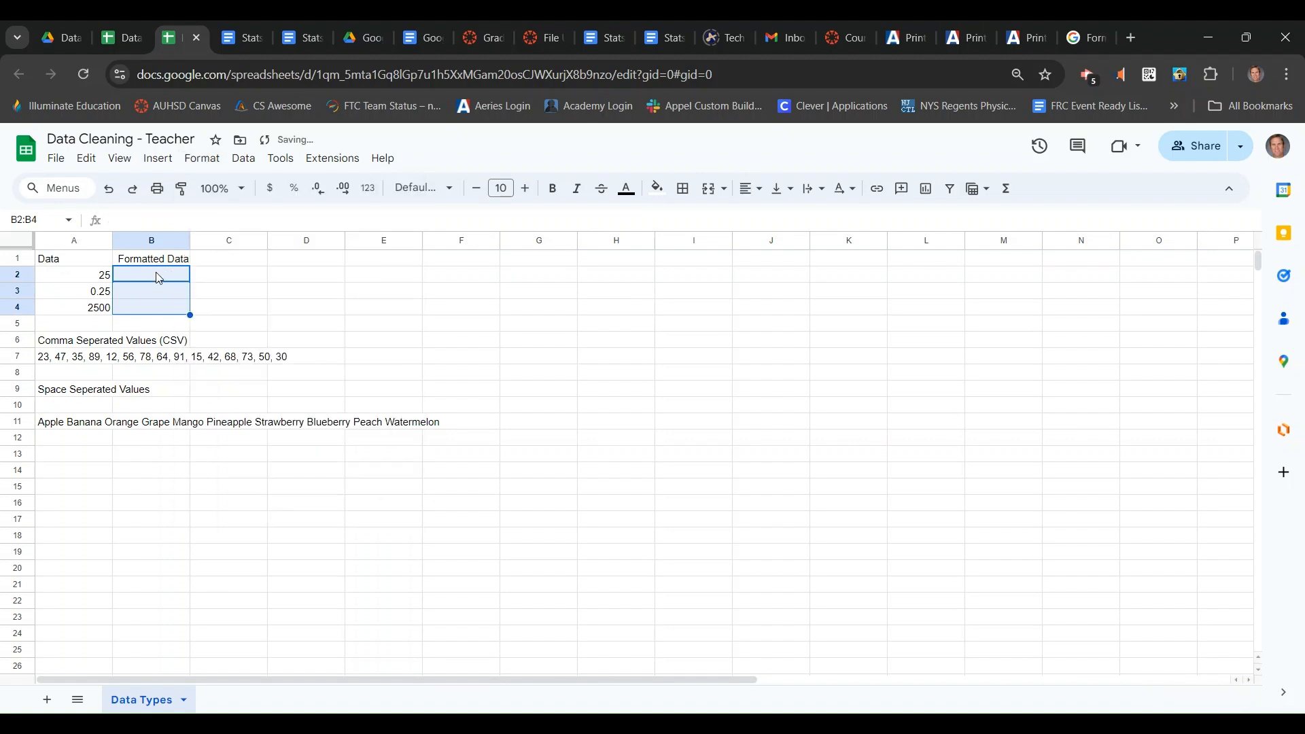
pyautogui.press('Down')
# Enter 24.479 in cell B2 and reselect the cell to check its stored value
pyautogui.click(159, 279)
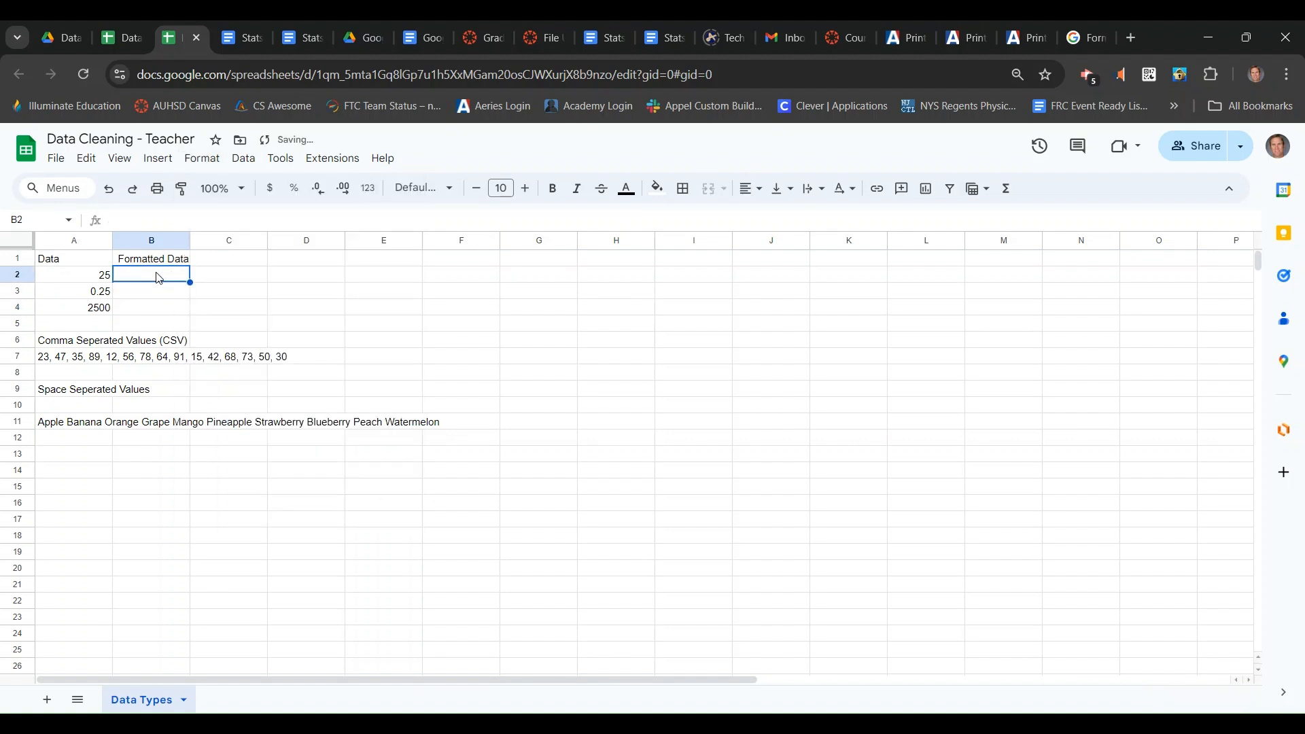
pyautogui.write('24.4')
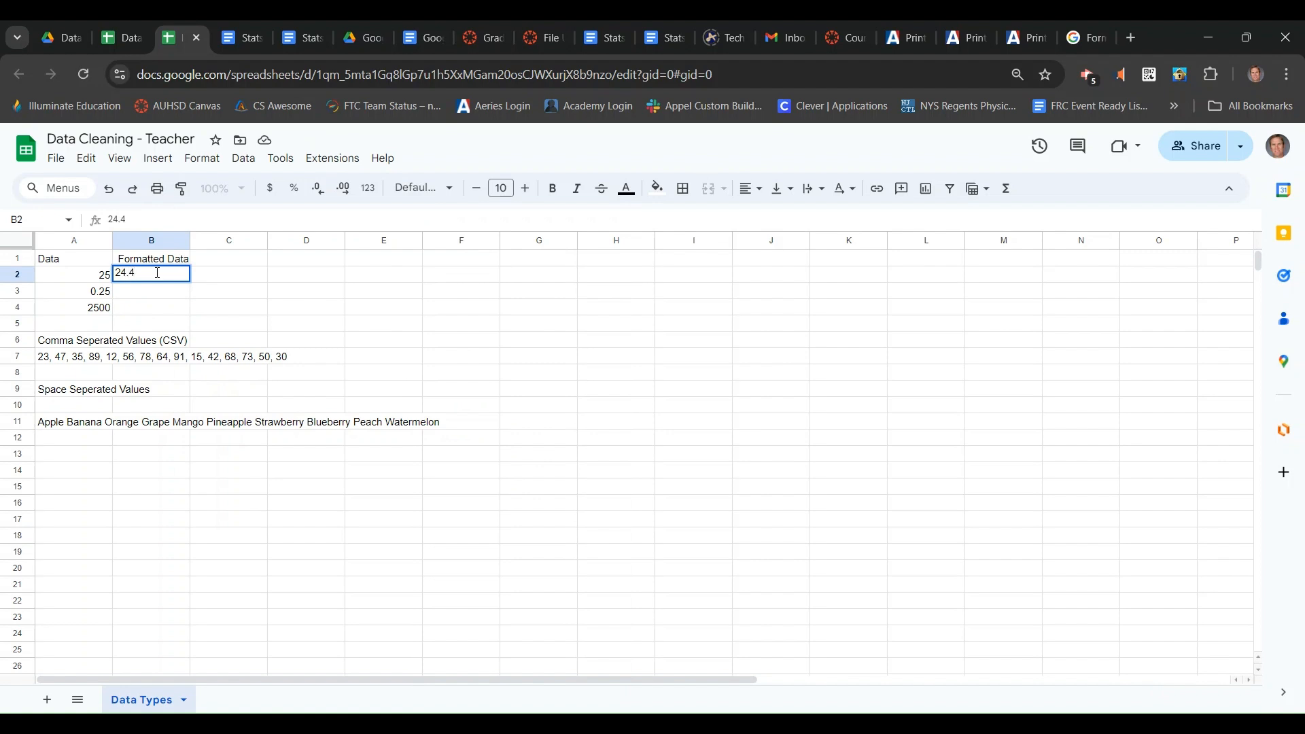
pyautogui.write('79')
pyautogui.press('Return')
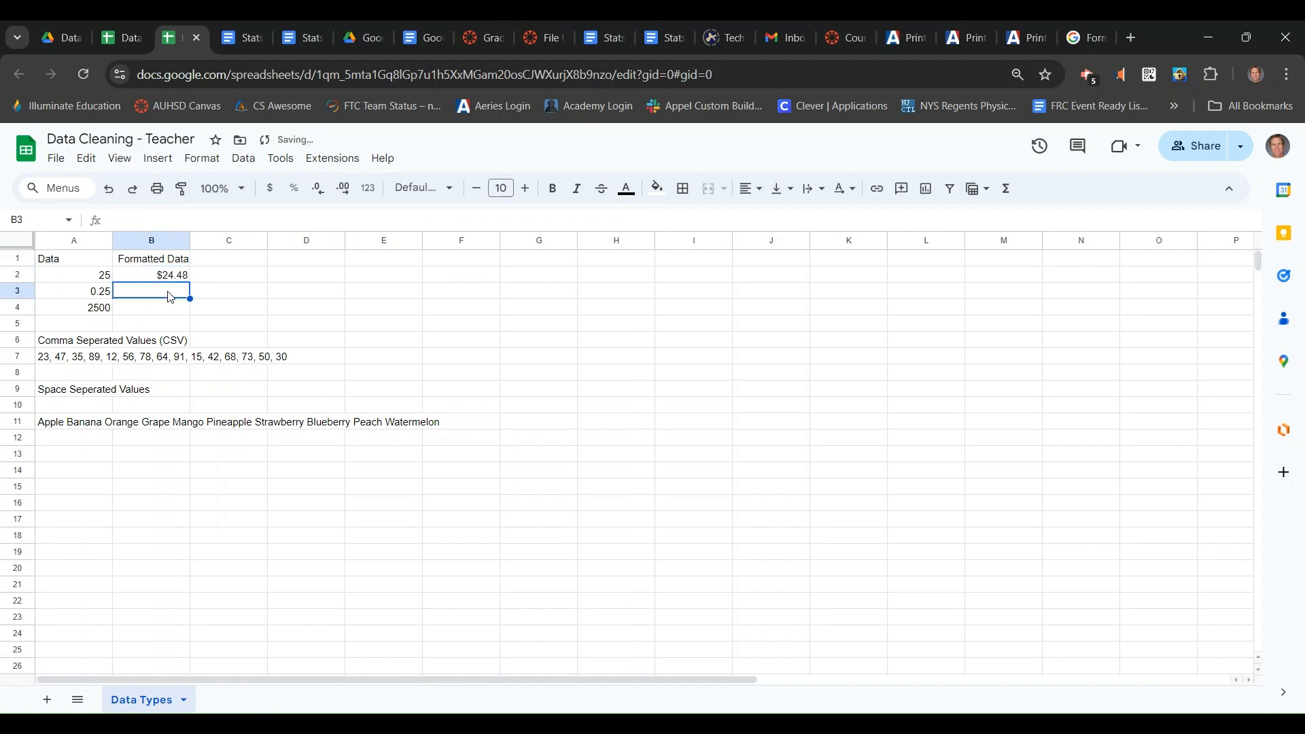
pyautogui.click(169, 281)
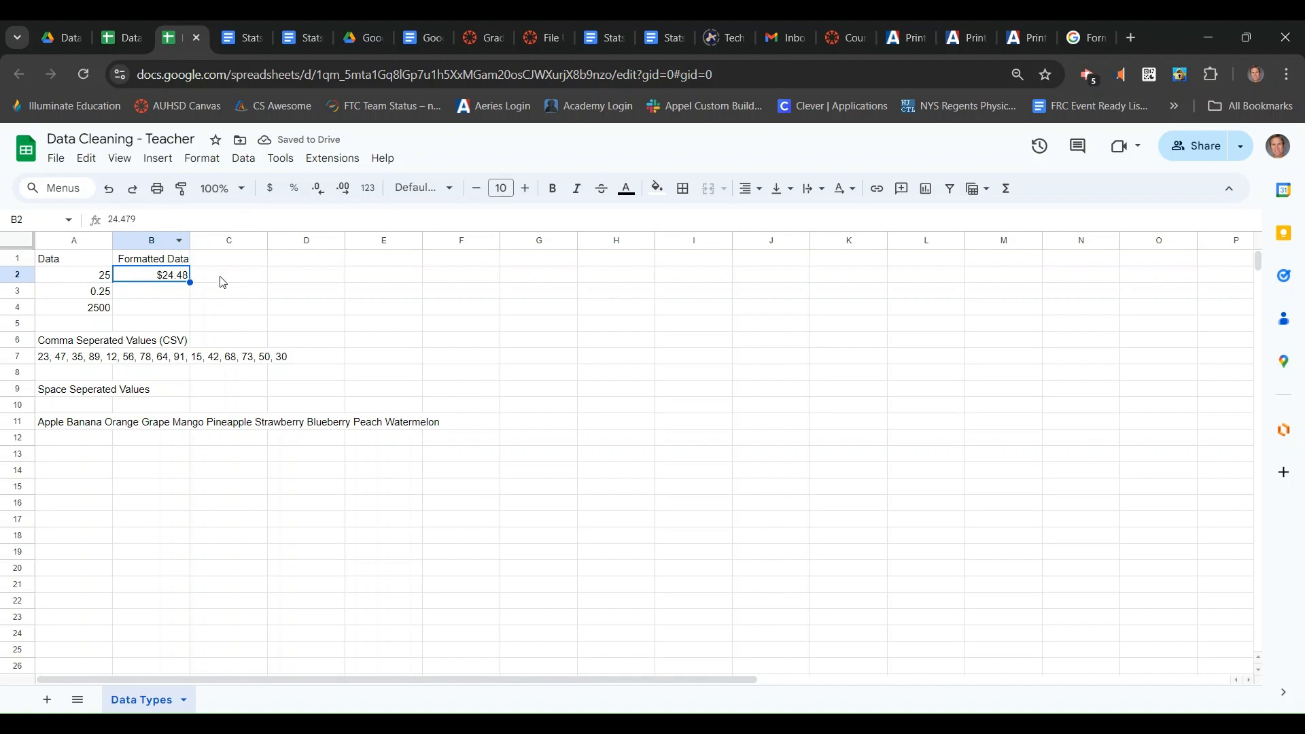
# Enter 24.579 in cell C2 and format it as Currency
pyautogui.click(261, 281)
pyautogui.write('24.579')
pyautogui.press('Return')
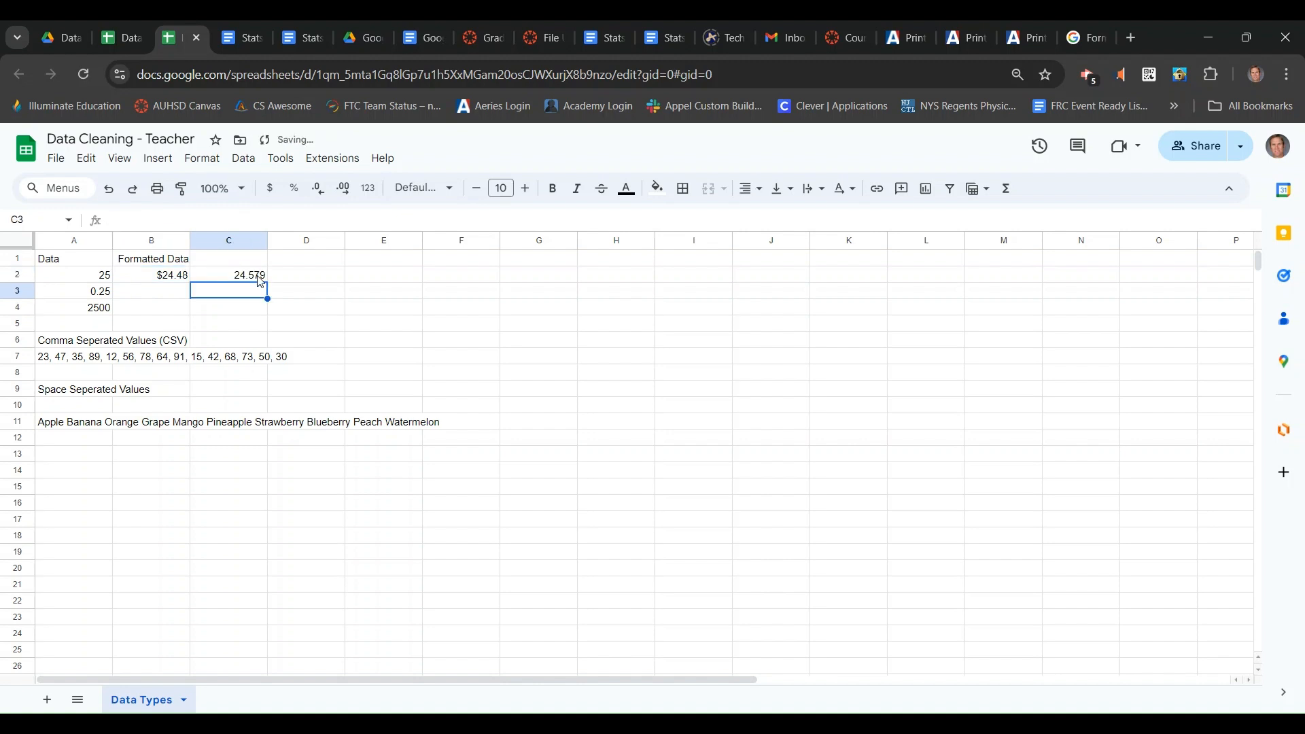
pyautogui.click(262, 282)
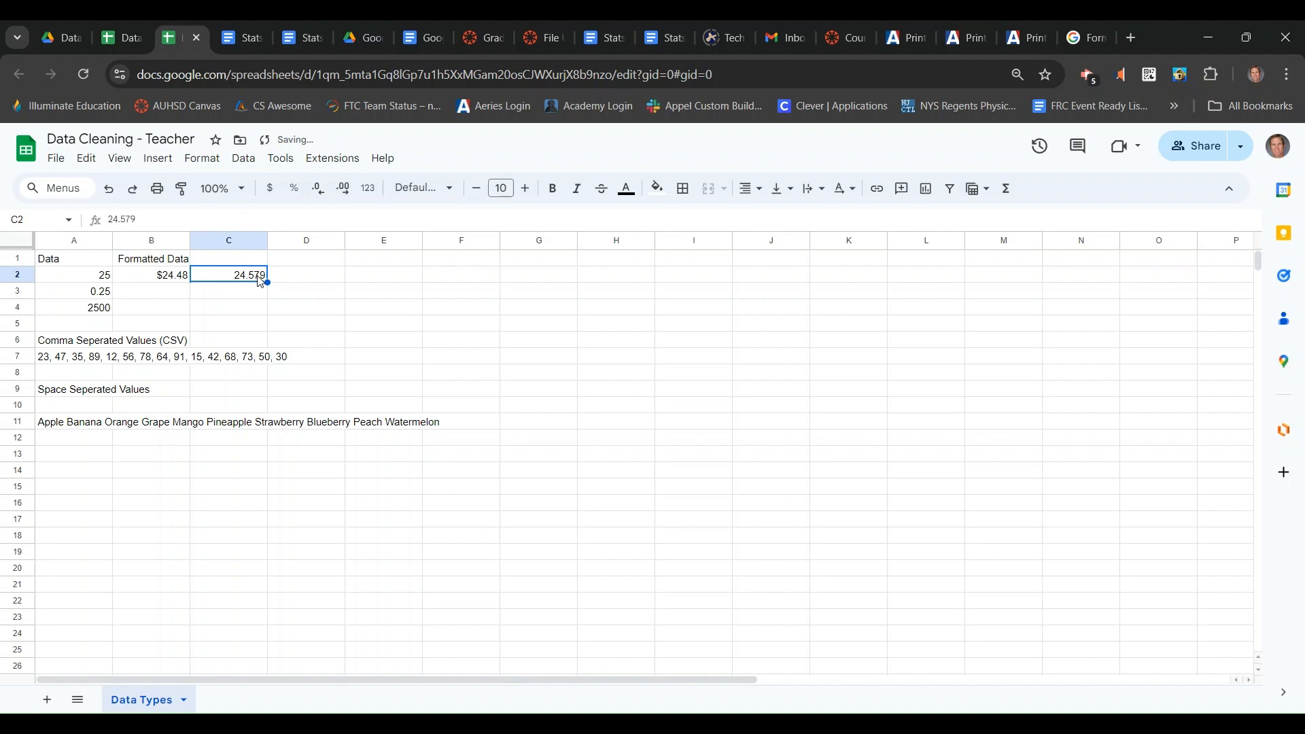
pyautogui.click(210, 161)
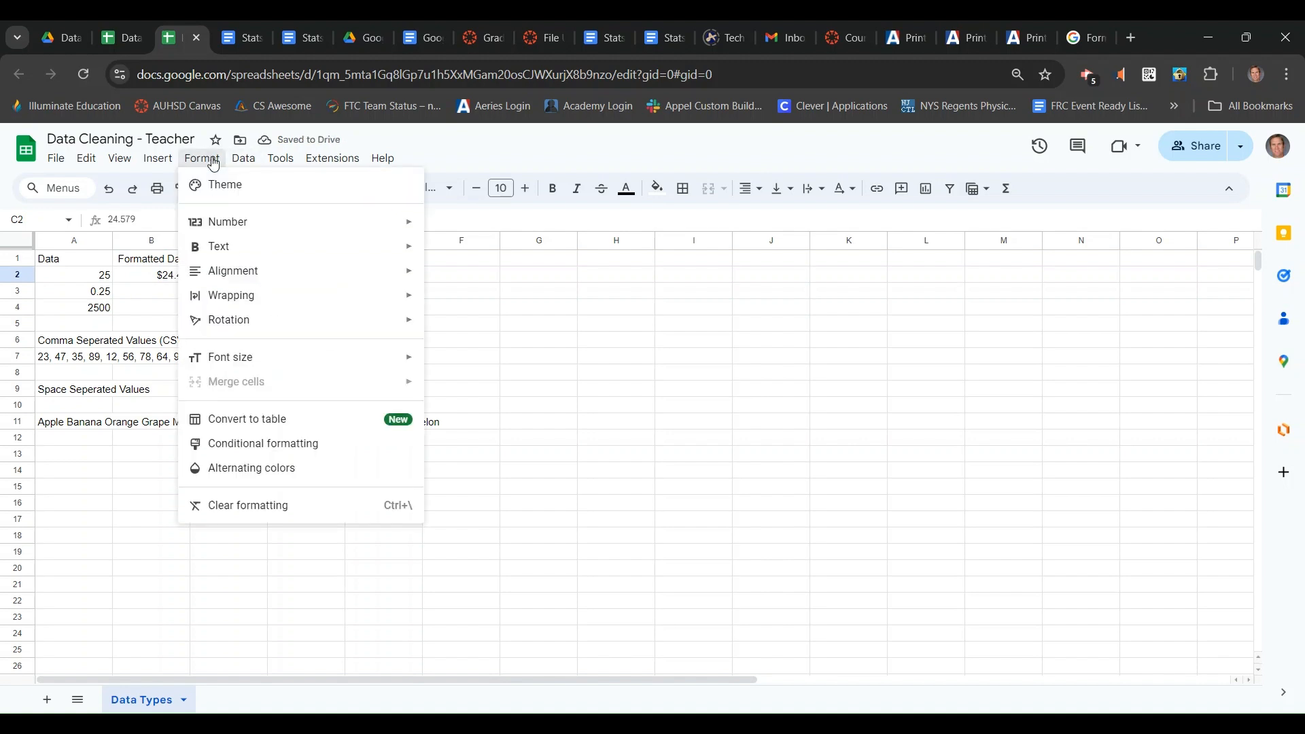
pyautogui.moveTo(234, 225)
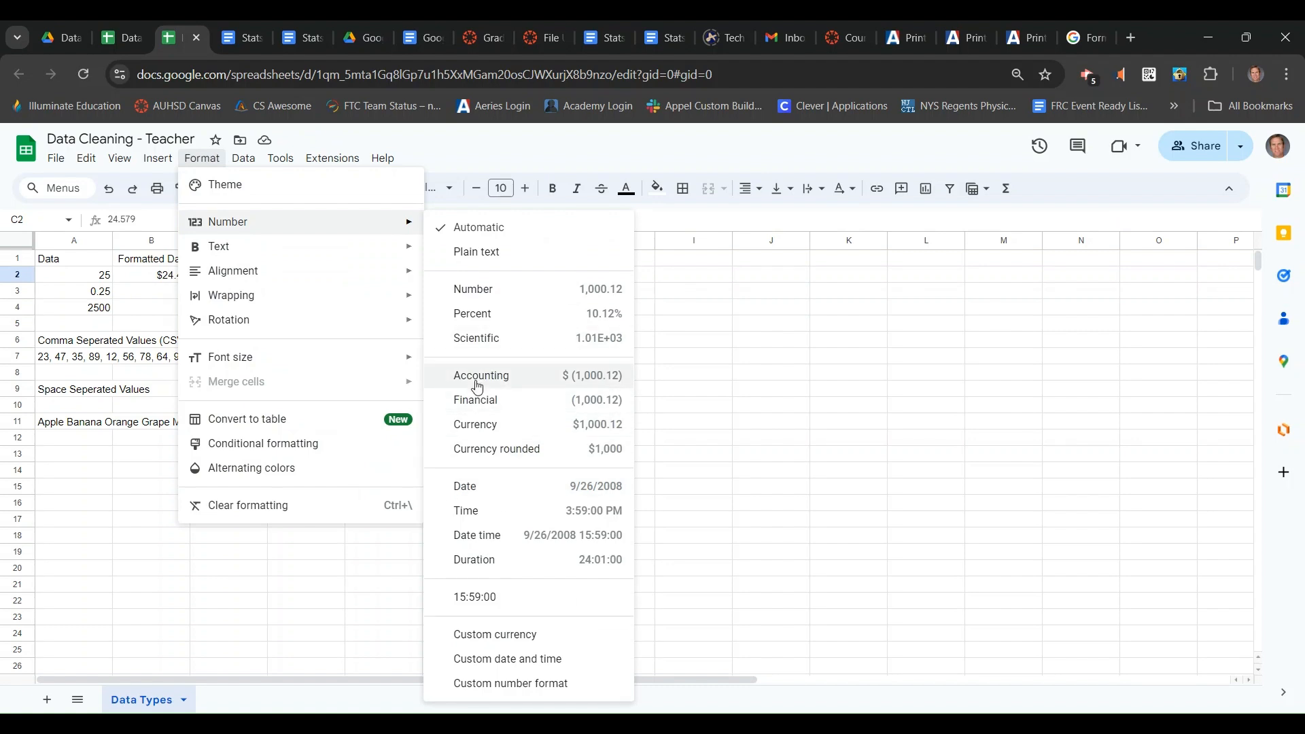
pyautogui.click(477, 425)
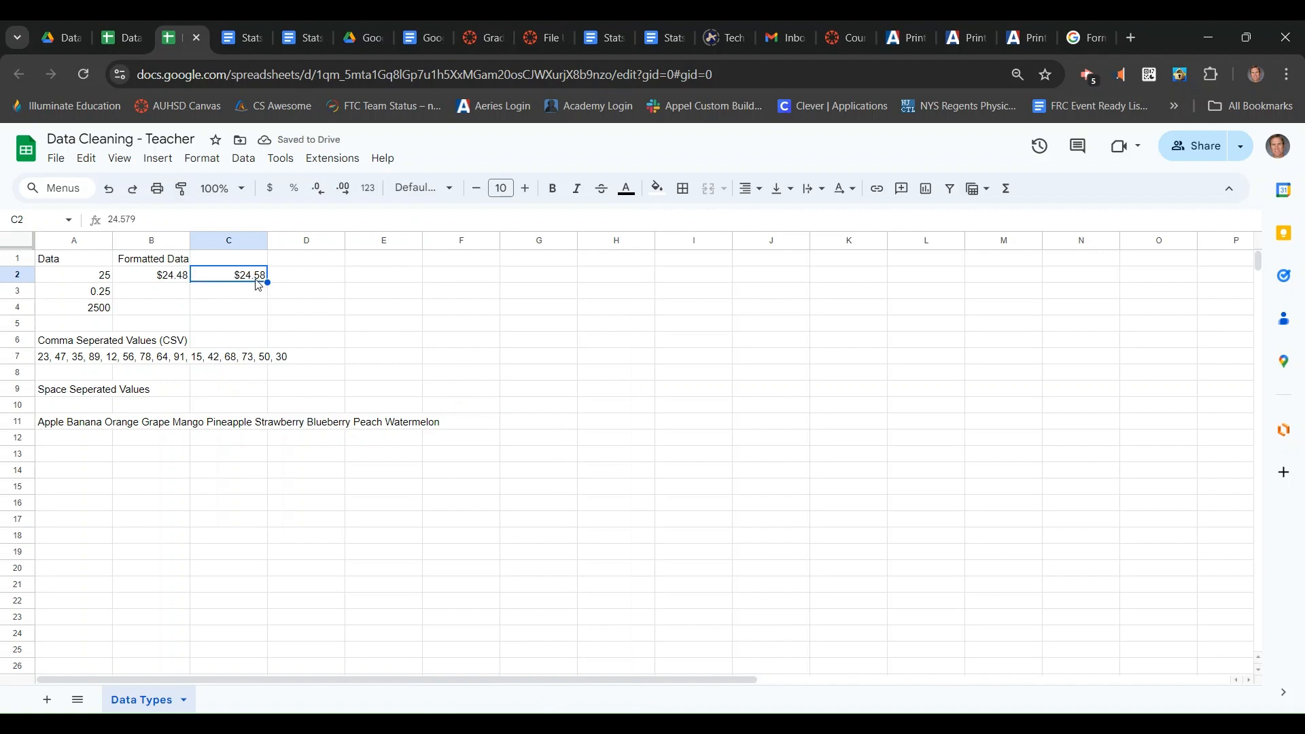
# Change the number format of cell B2 to Number
pyautogui.click(175, 277)
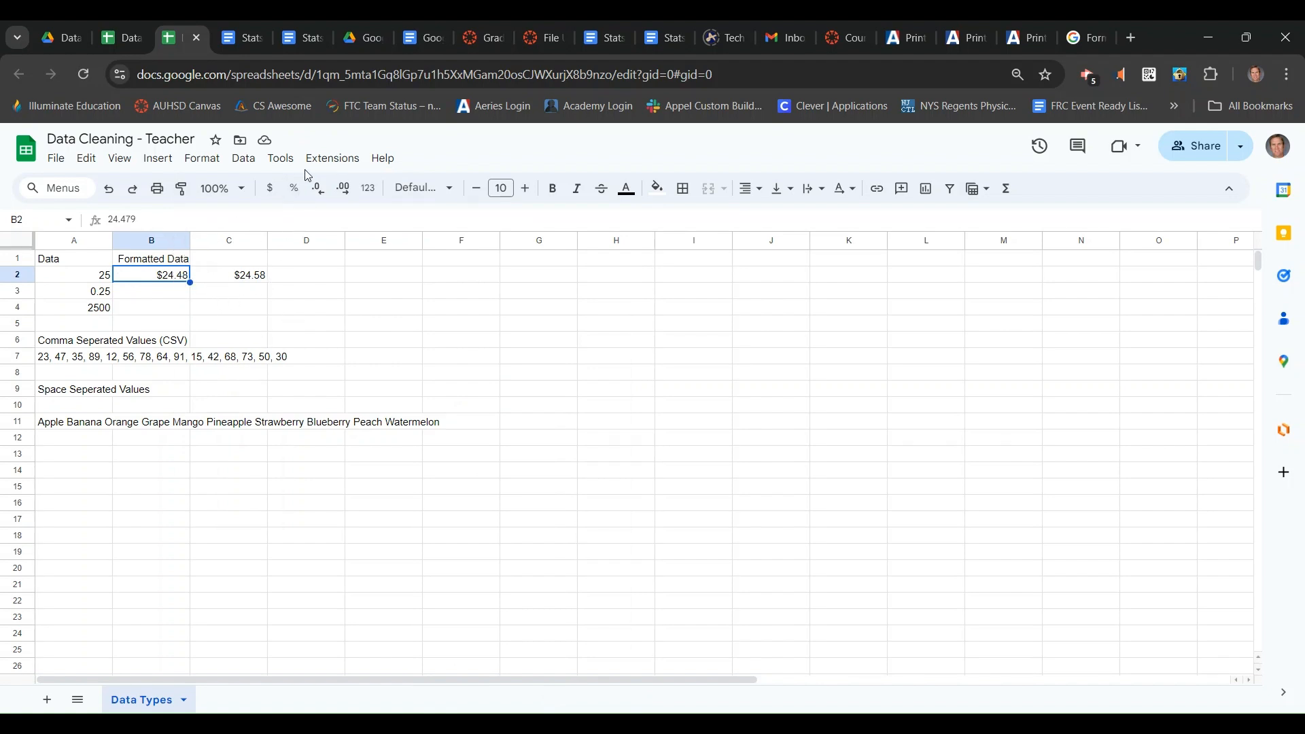
pyautogui.click(216, 161)
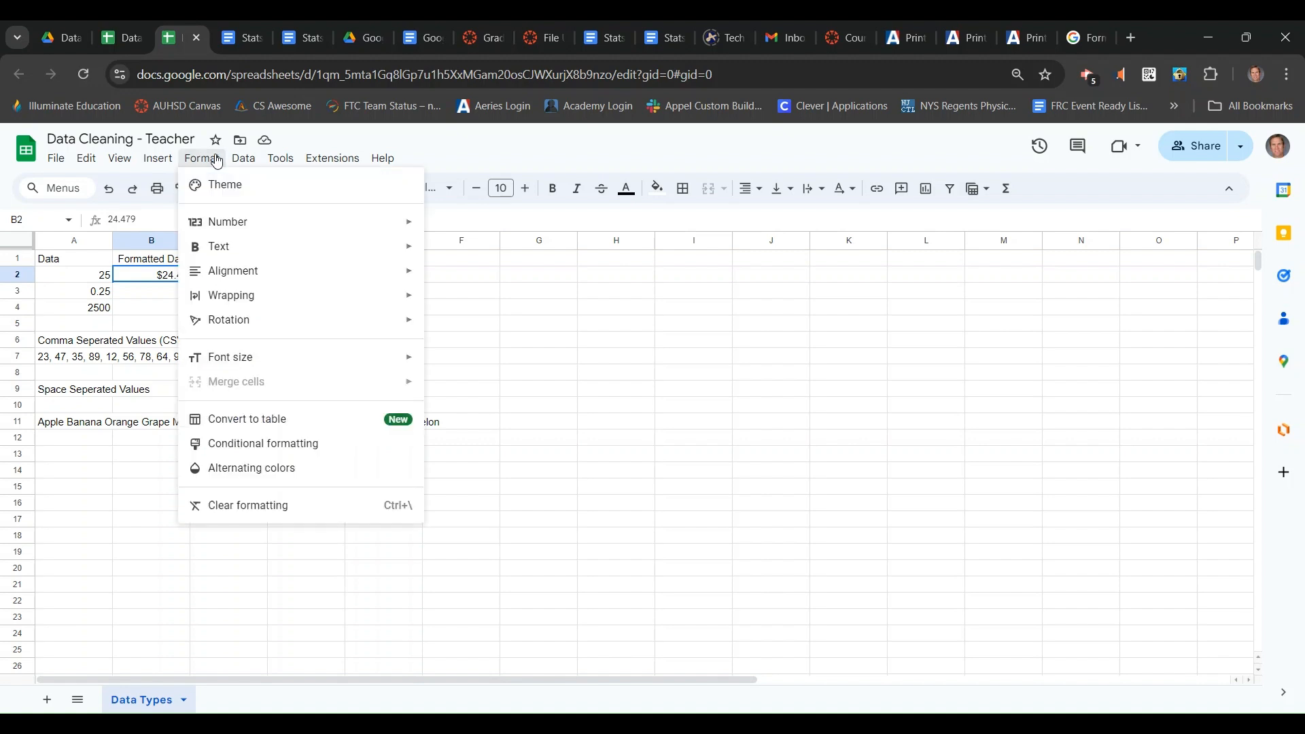
pyautogui.moveTo(271, 227)
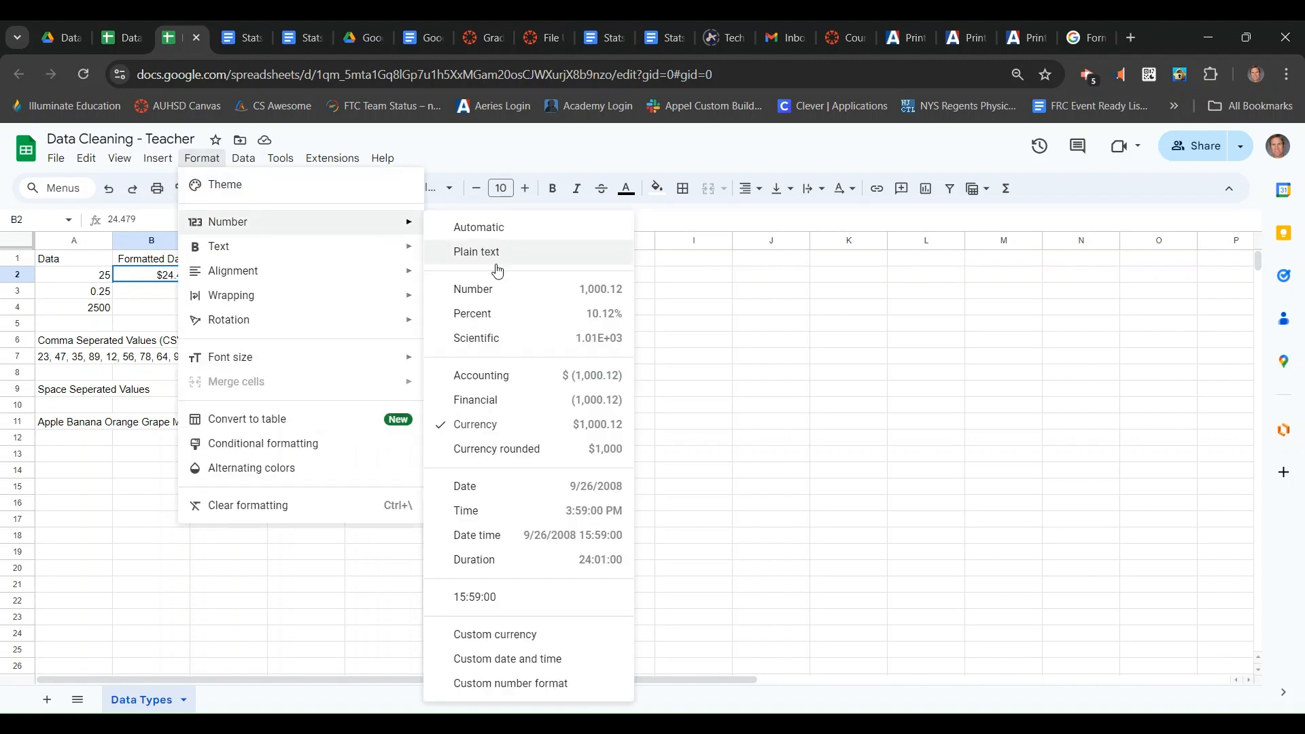
pyautogui.click(495, 290)
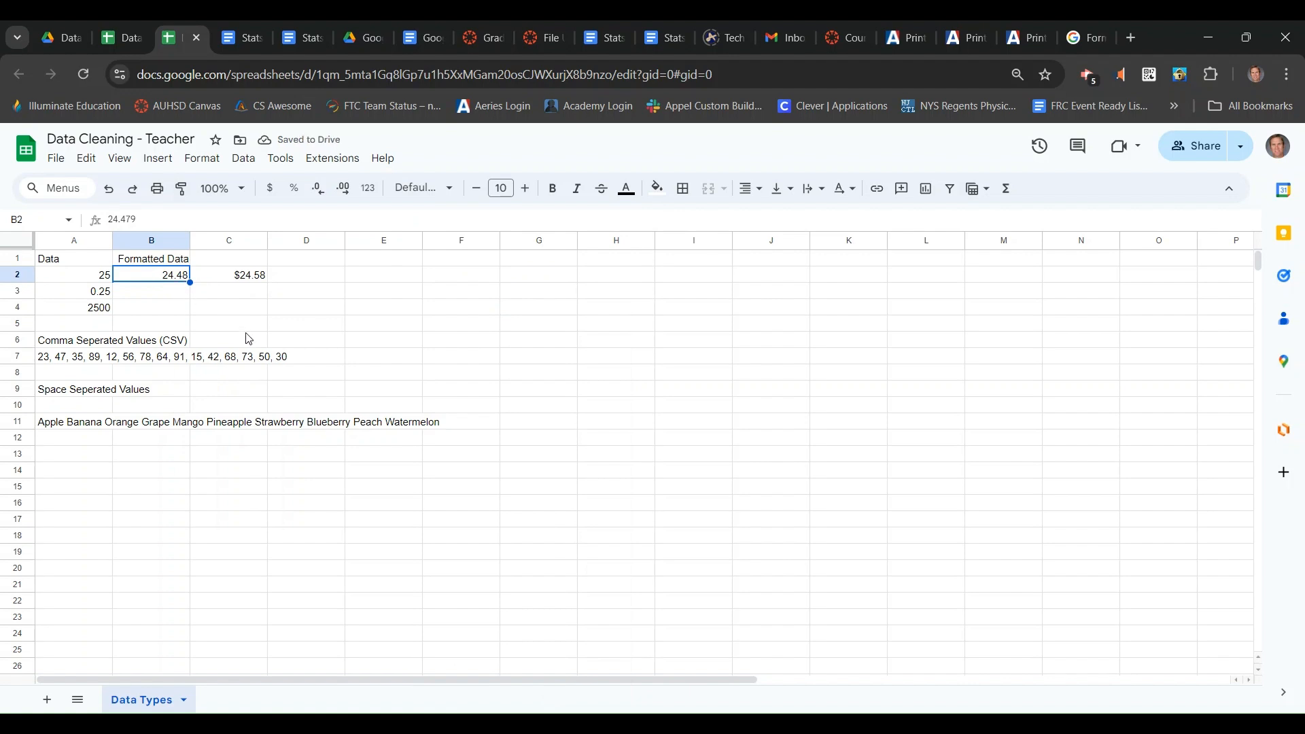
# Decrease and increase the decimal places displayed in cell B2, finishing with three decimal places
pyautogui.click(321, 191)
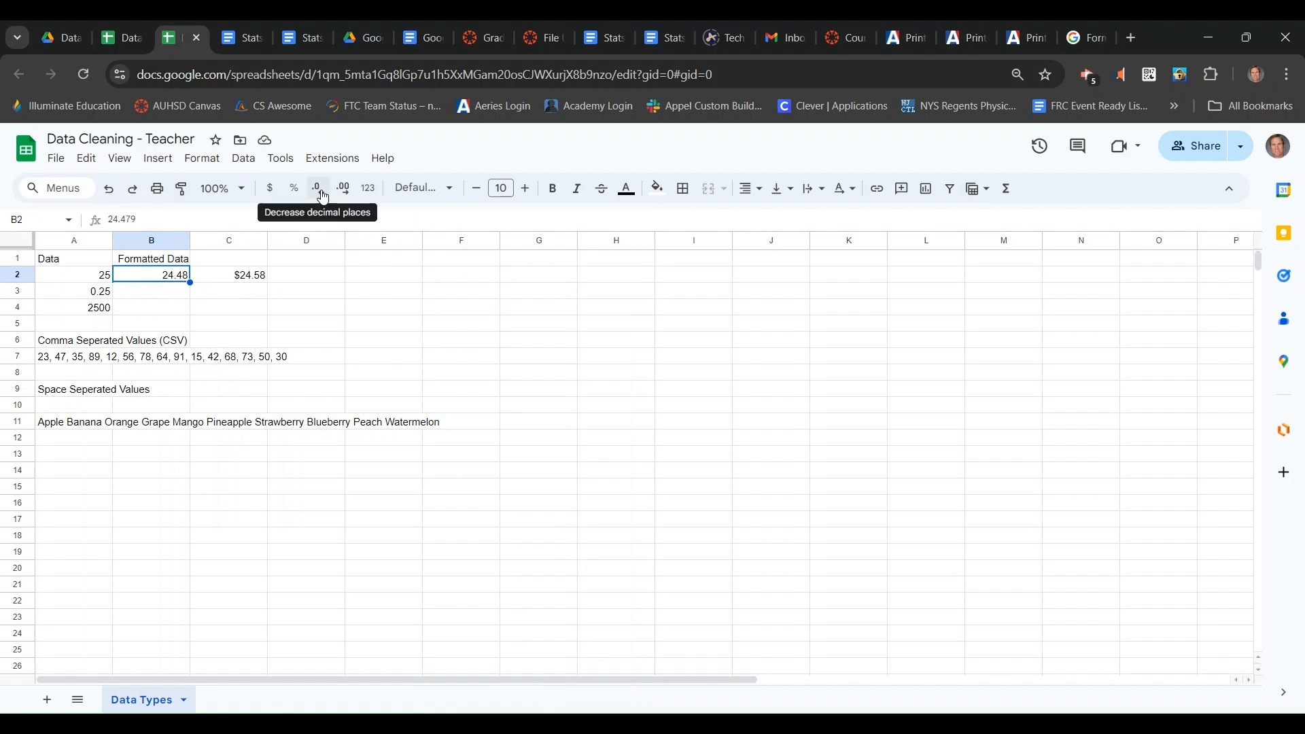
pyautogui.click(323, 196)
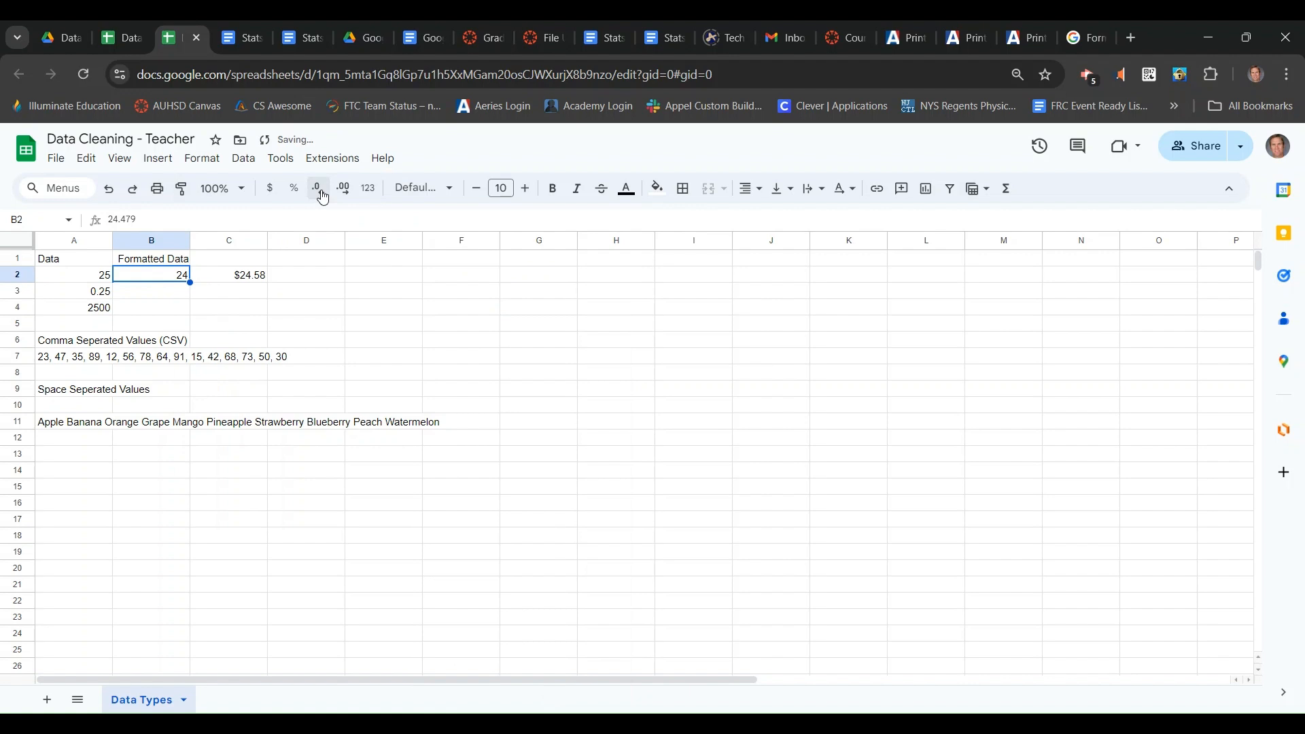
pyautogui.click(343, 197)
pyautogui.click(344, 198)
pyautogui.click(343, 198)
pyautogui.click(344, 199)
pyautogui.click(344, 198)
pyautogui.click(344, 198)
pyautogui.click(343, 198)
pyautogui.click(319, 199)
pyautogui.click(319, 199)
pyautogui.click(320, 199)
pyautogui.click(319, 199)
pyautogui.click(320, 199)
pyautogui.click(319, 199)
pyautogui.click(319, 199)
pyautogui.click(351, 192)
pyautogui.click(350, 191)
pyautogui.click(351, 192)
pyautogui.click(153, 292)
pyautogui.click(230, 314)
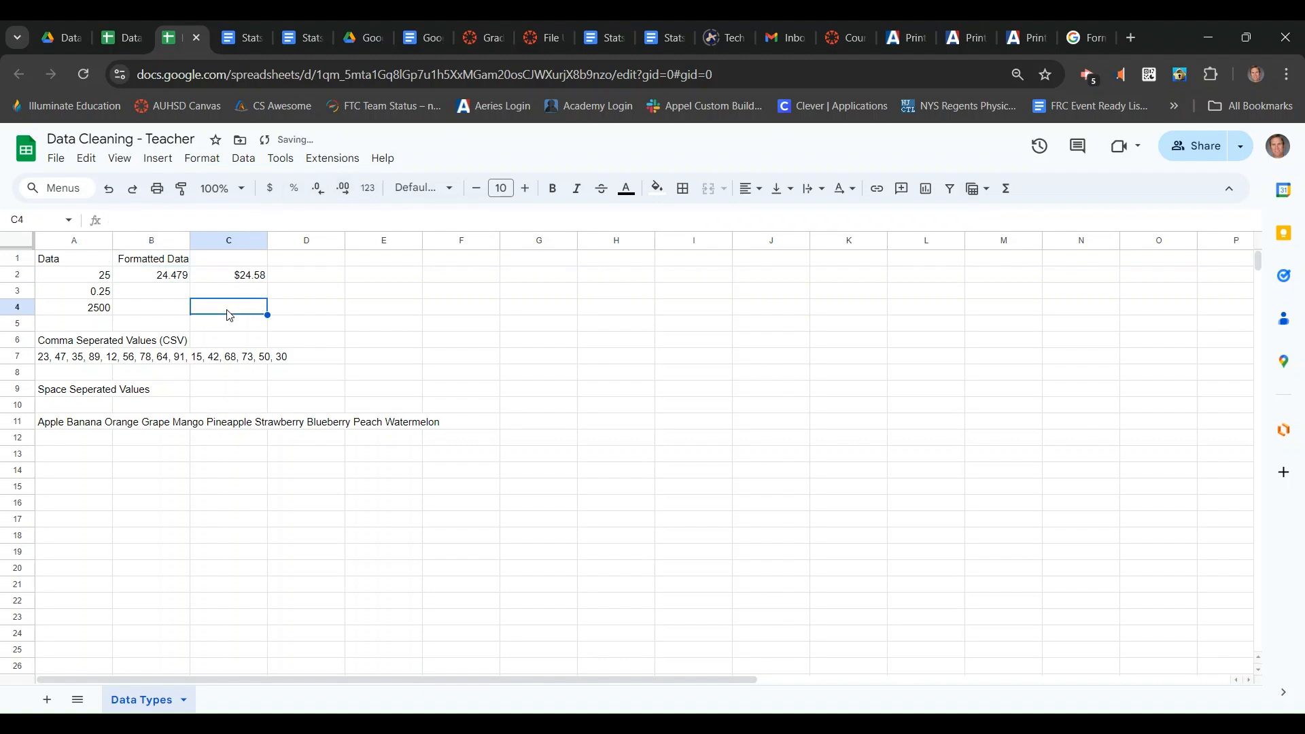
# Enter 0.25 in cell B3
pyautogui.click(185, 296)
pyautogui.write('0.25')
pyautogui.press('Return')
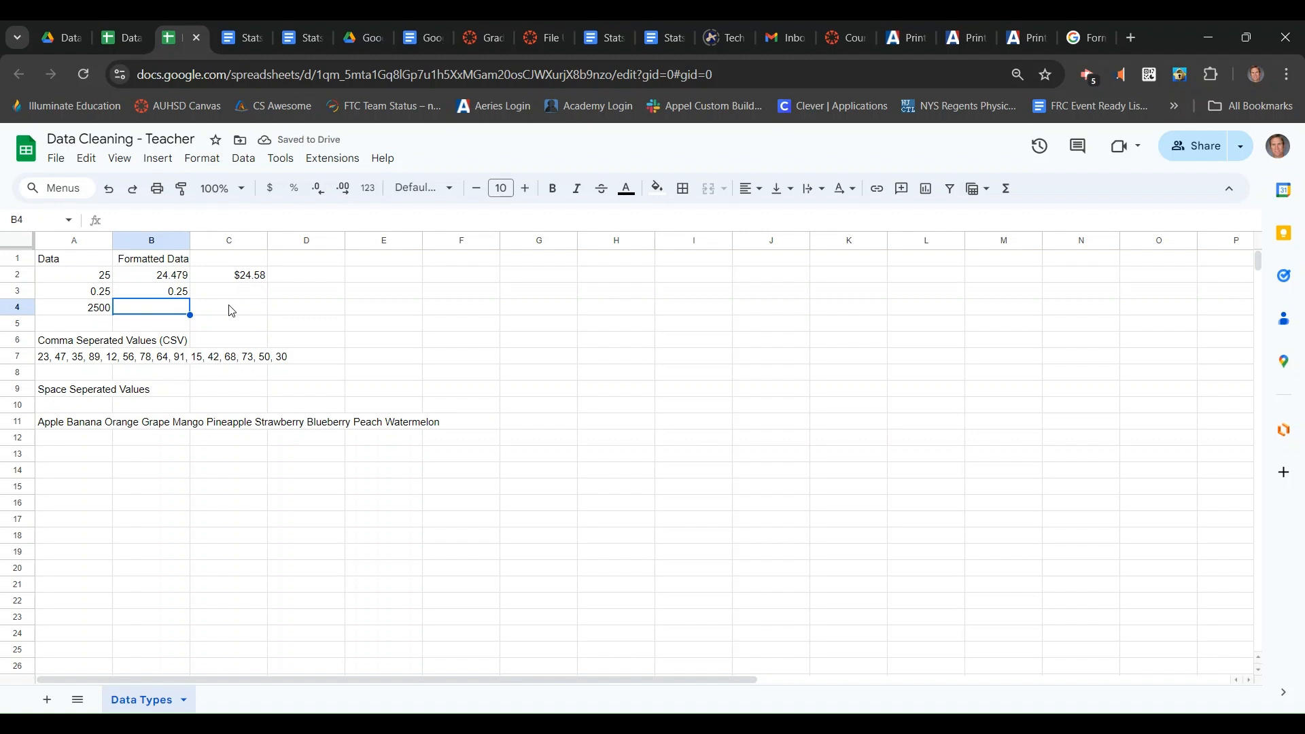
# Format cell B3 as Percent and reduce it to zero decimal places
pyautogui.click(151, 294)
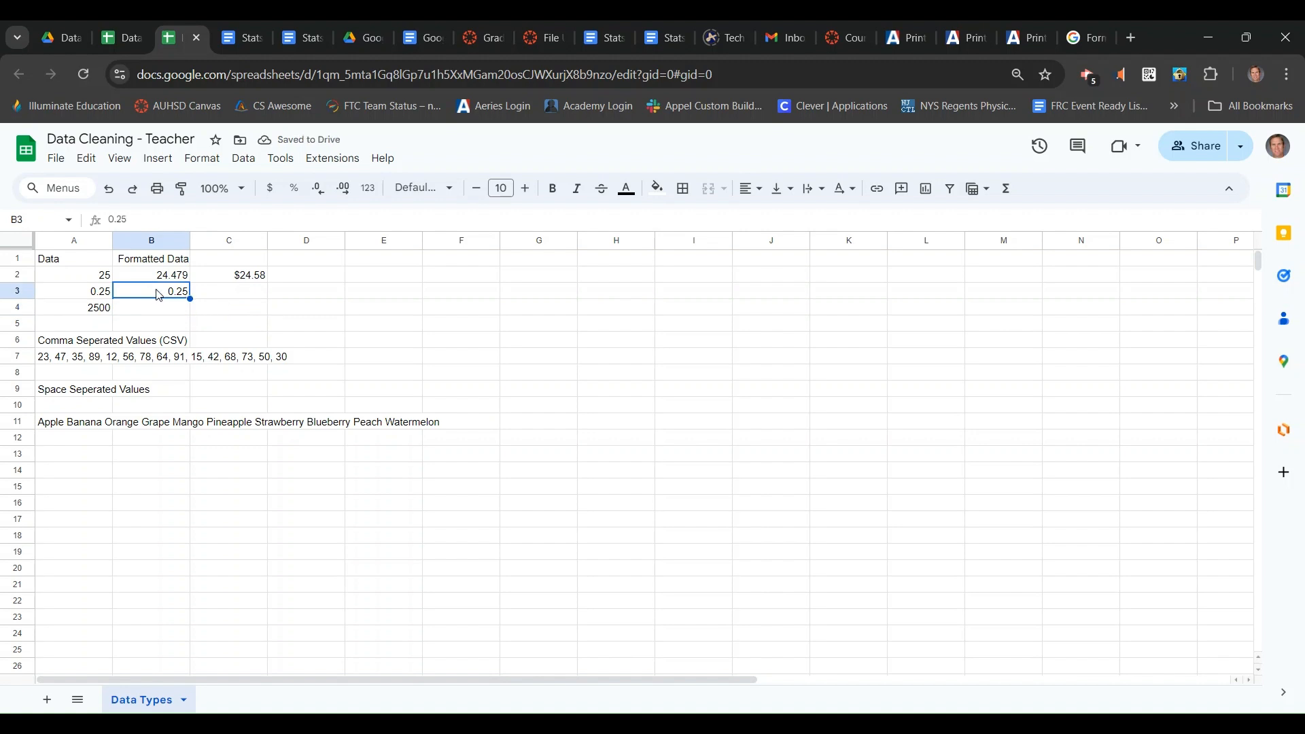
pyautogui.click(201, 158)
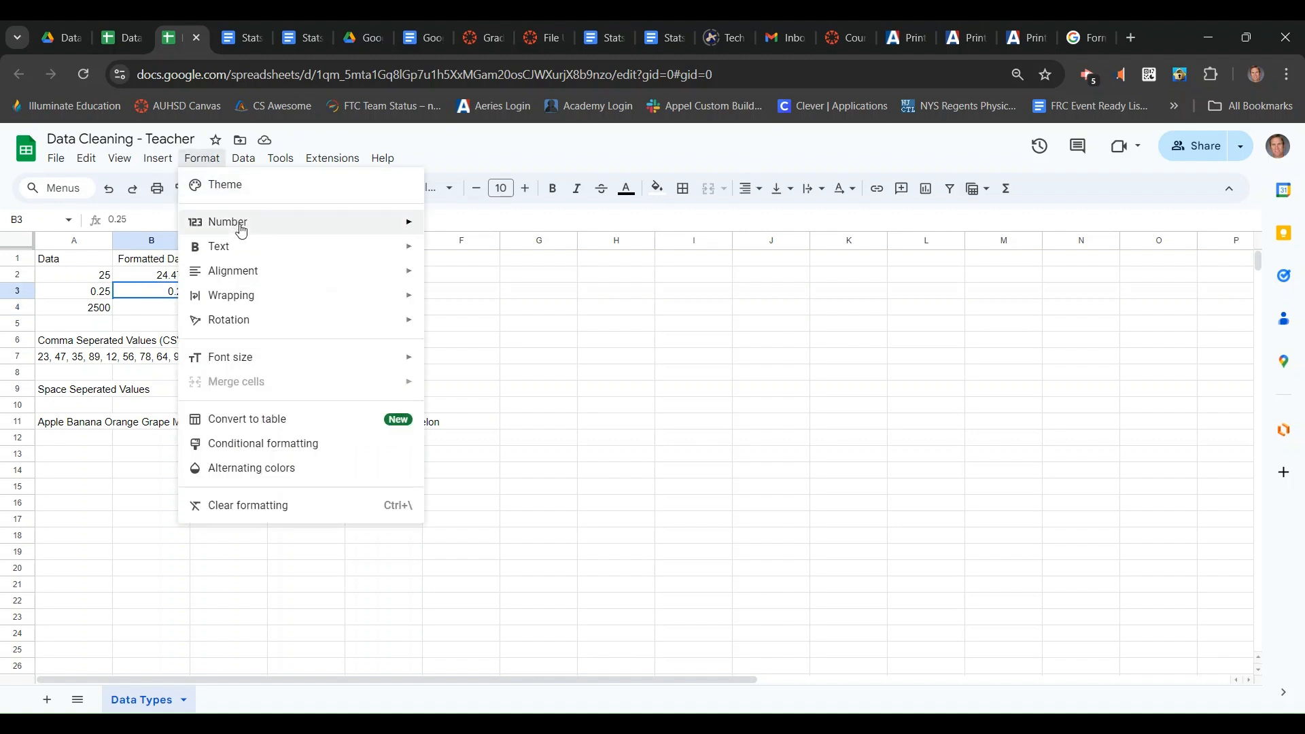
pyautogui.moveTo(241, 230)
pyautogui.click(475, 315)
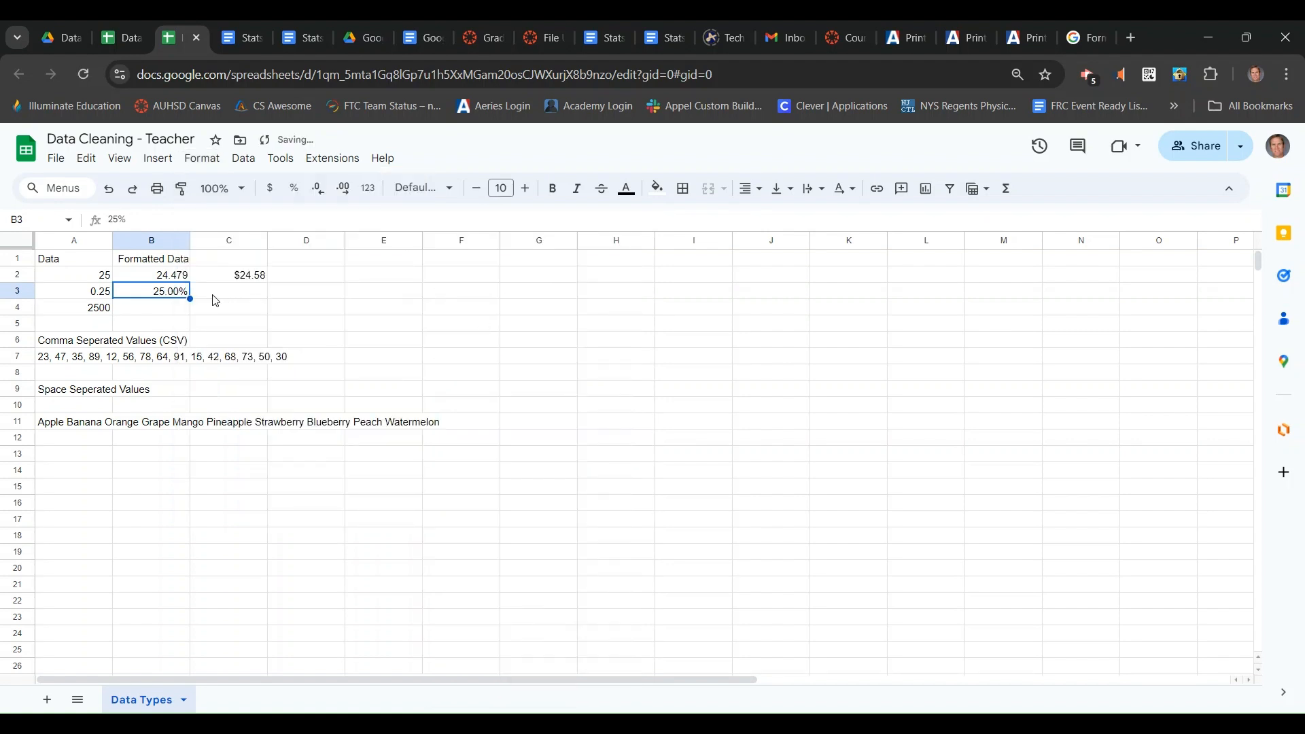
pyautogui.click(320, 189)
pyautogui.click(320, 190)
pyautogui.press('Down')
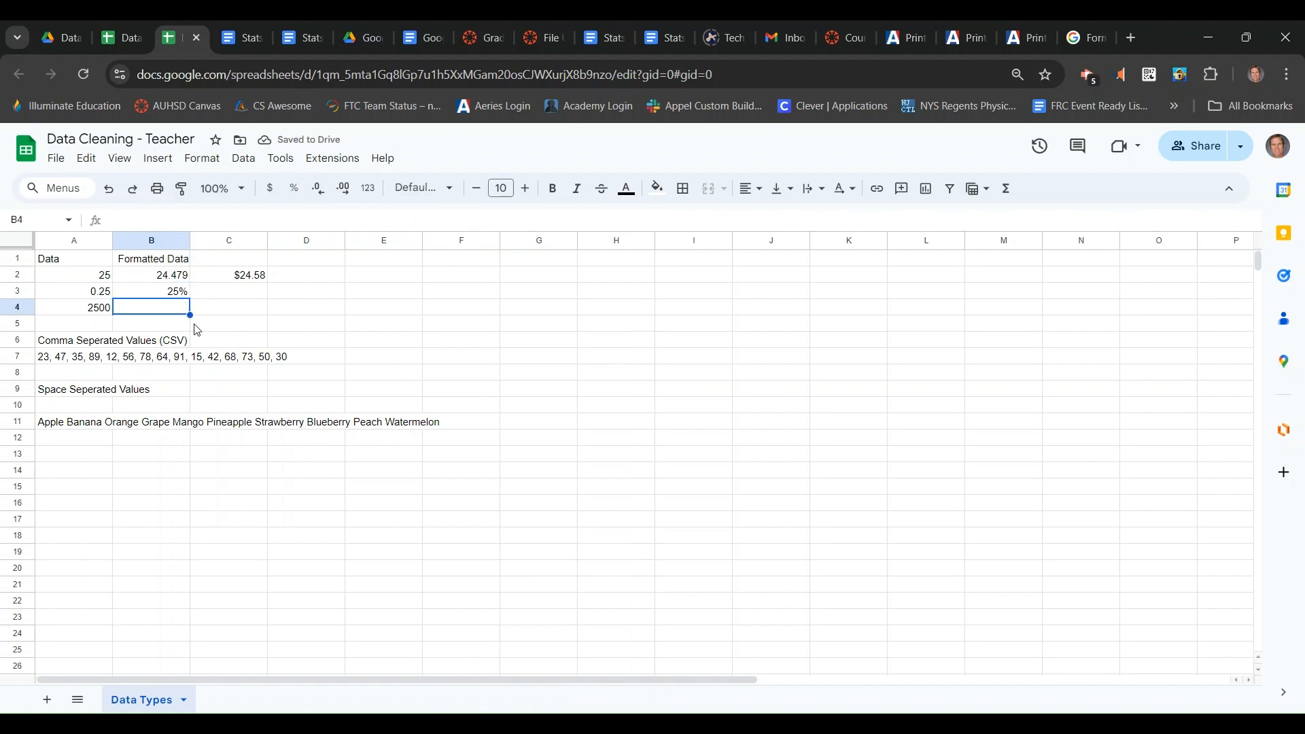
# Change cell B3 to the Number format and enter 25 in it
pyautogui.click(173, 296)
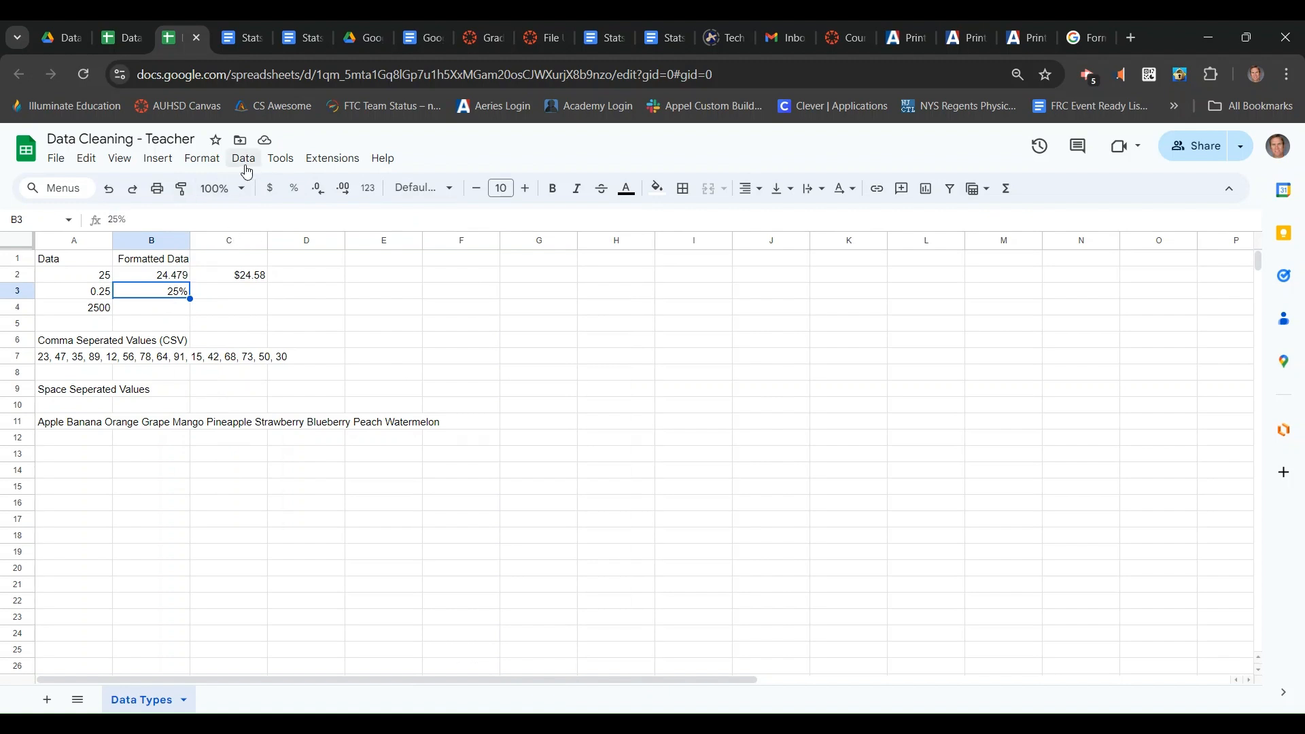
pyautogui.click(201, 159)
pyautogui.moveTo(227, 221)
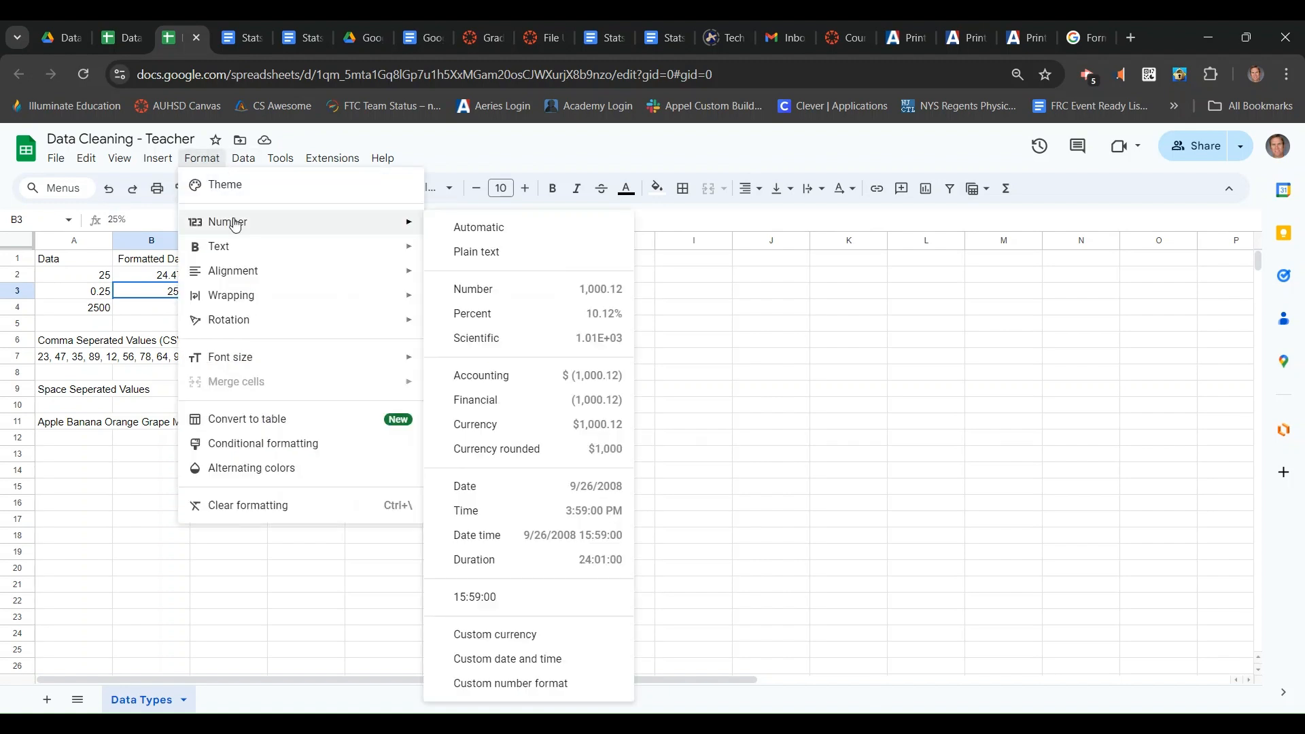
pyautogui.click(480, 288)
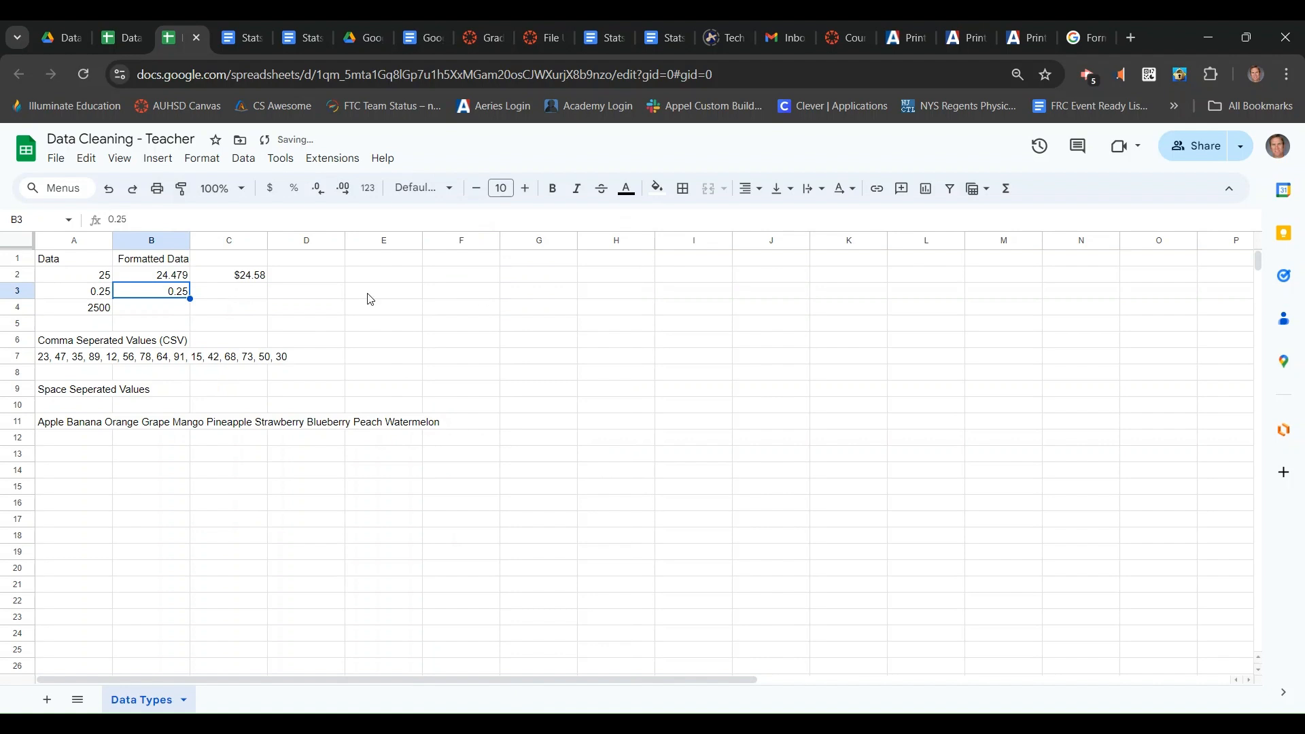
pyautogui.write('25')
pyautogui.press('Return')
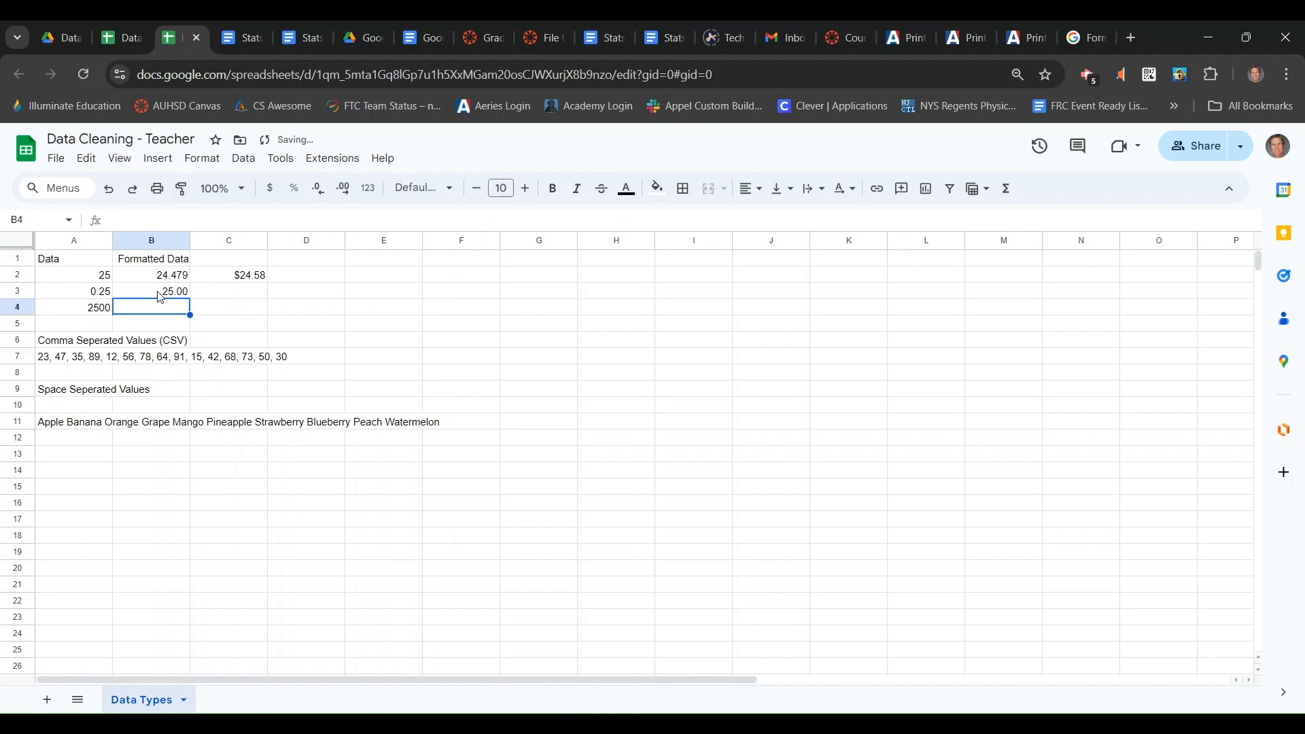
# Format cell B3 as Percent and replace its value with 0.25%
pyautogui.click(163, 292)
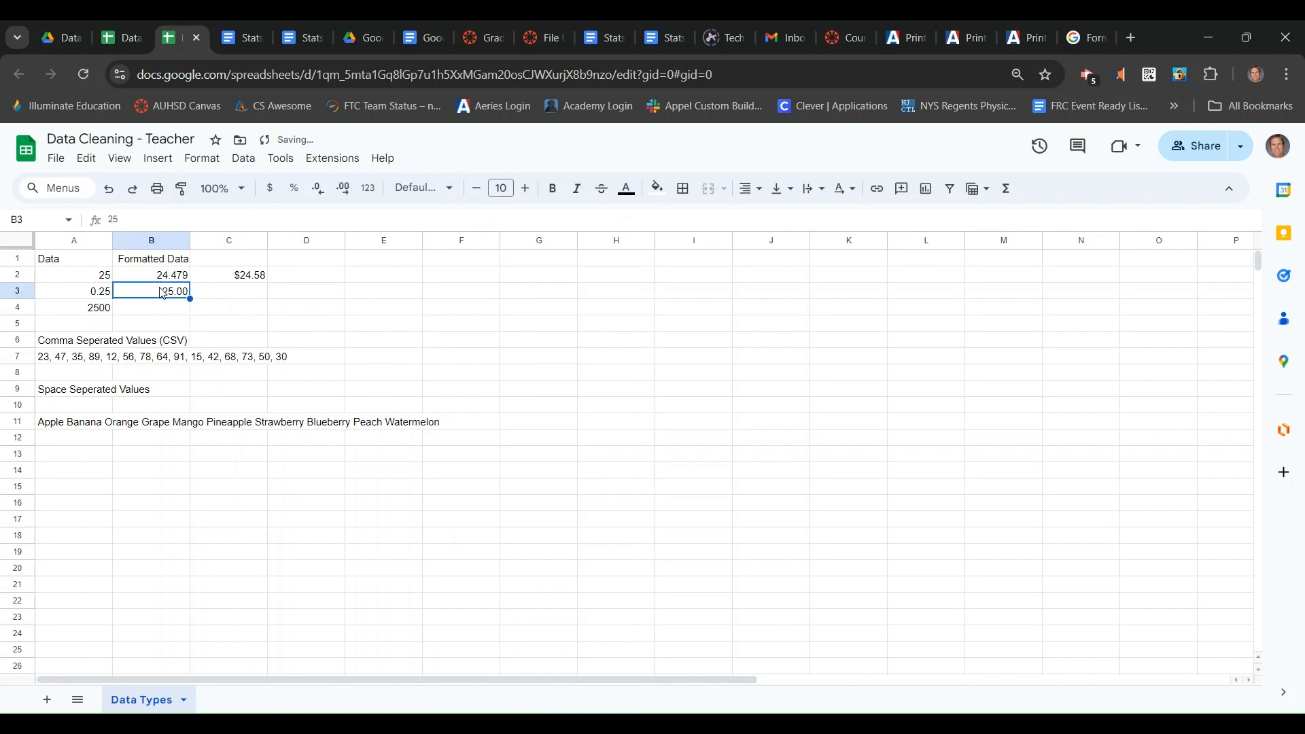
pyautogui.click(204, 161)
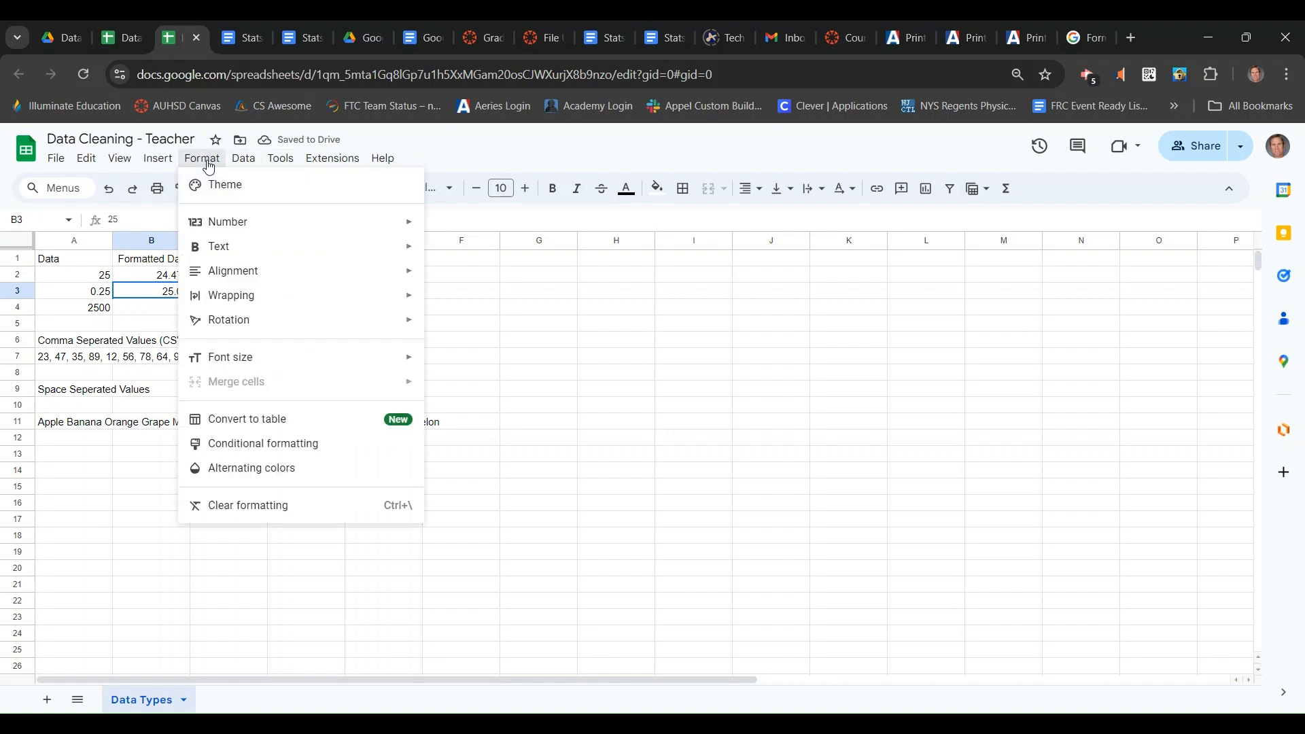
pyautogui.moveTo(235, 226)
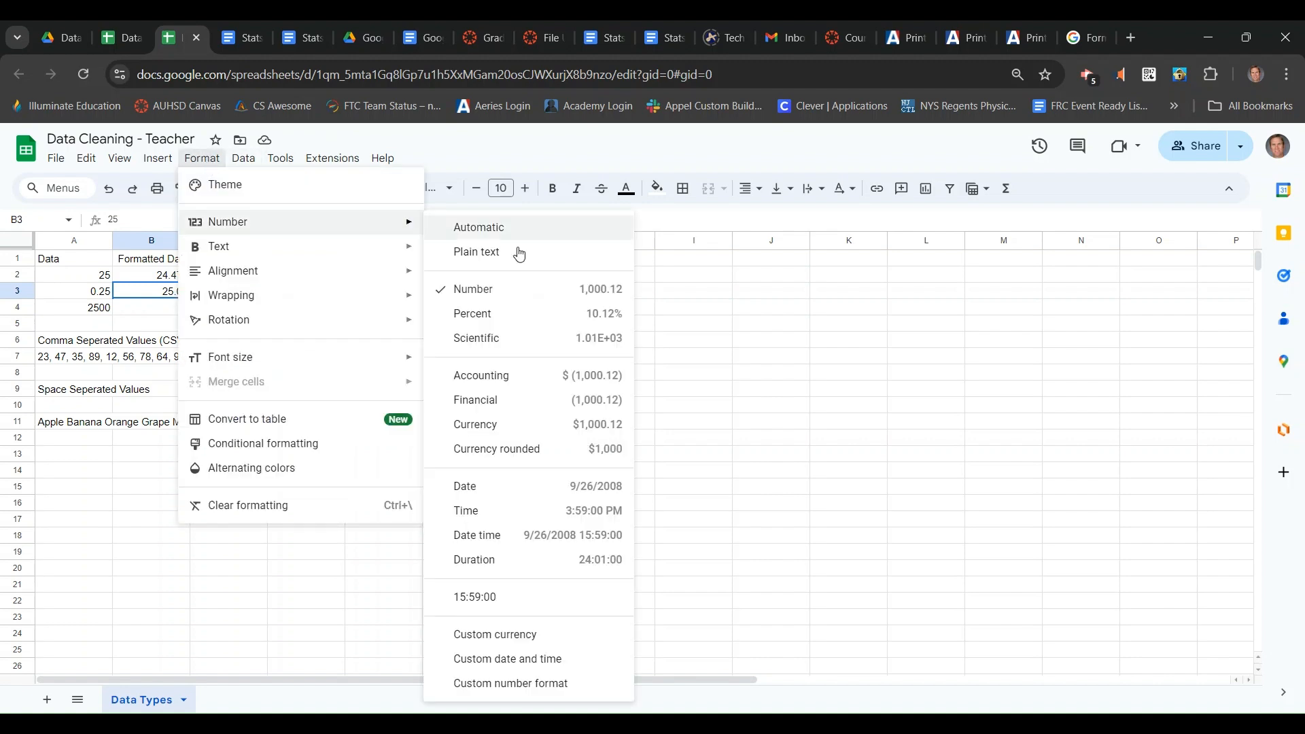
pyautogui.click(479, 314)
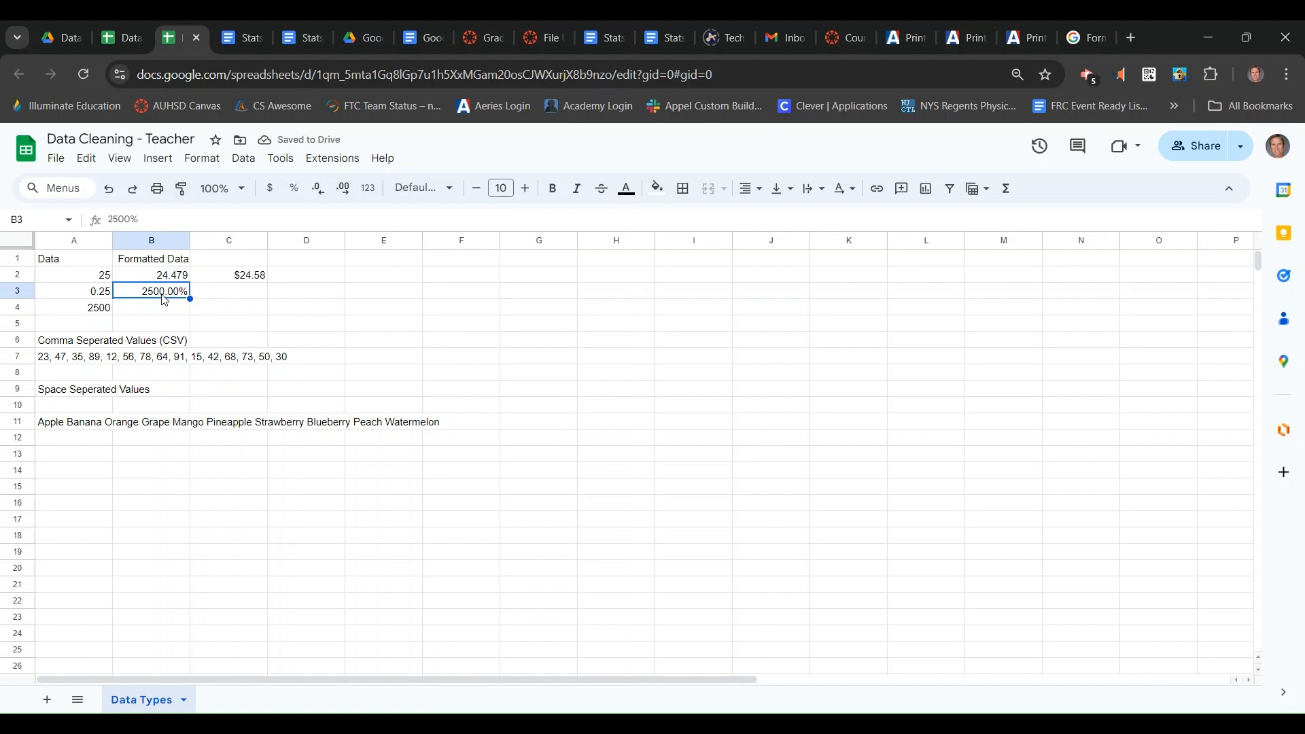
pyautogui.write('0.25%')
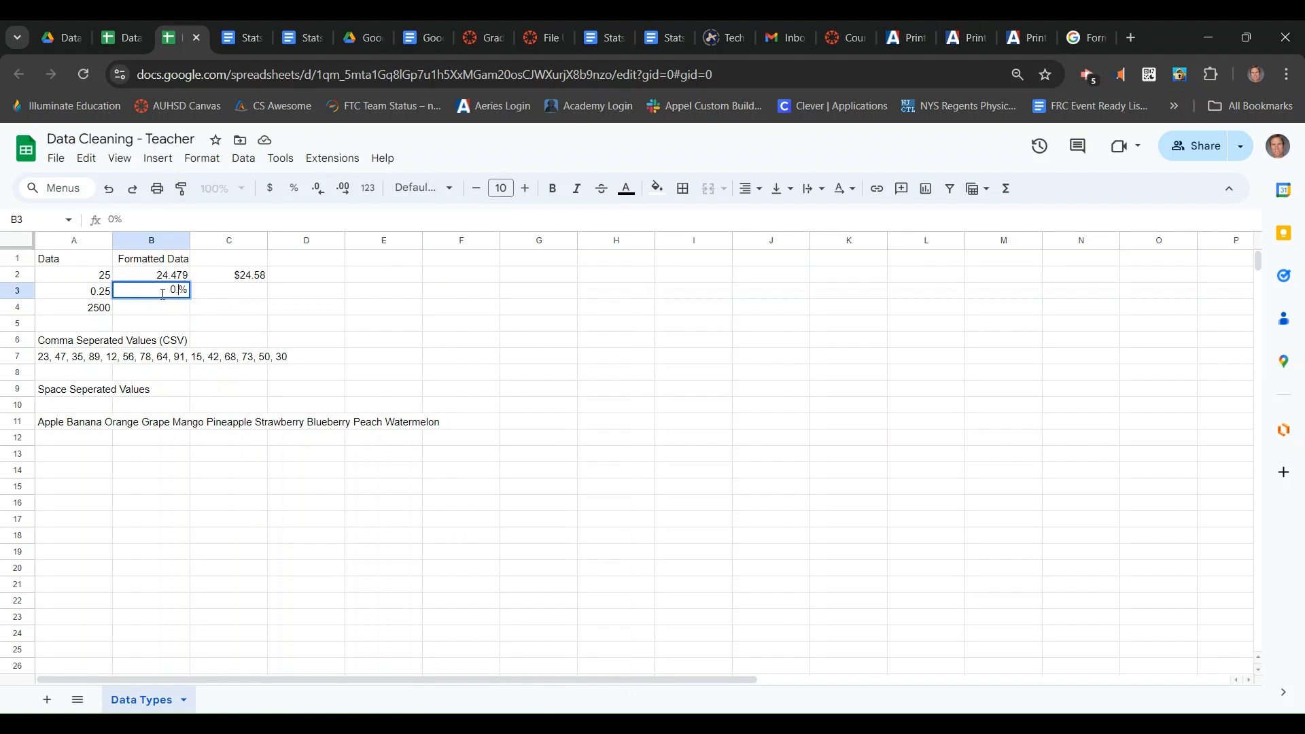
pyautogui.press('Return')
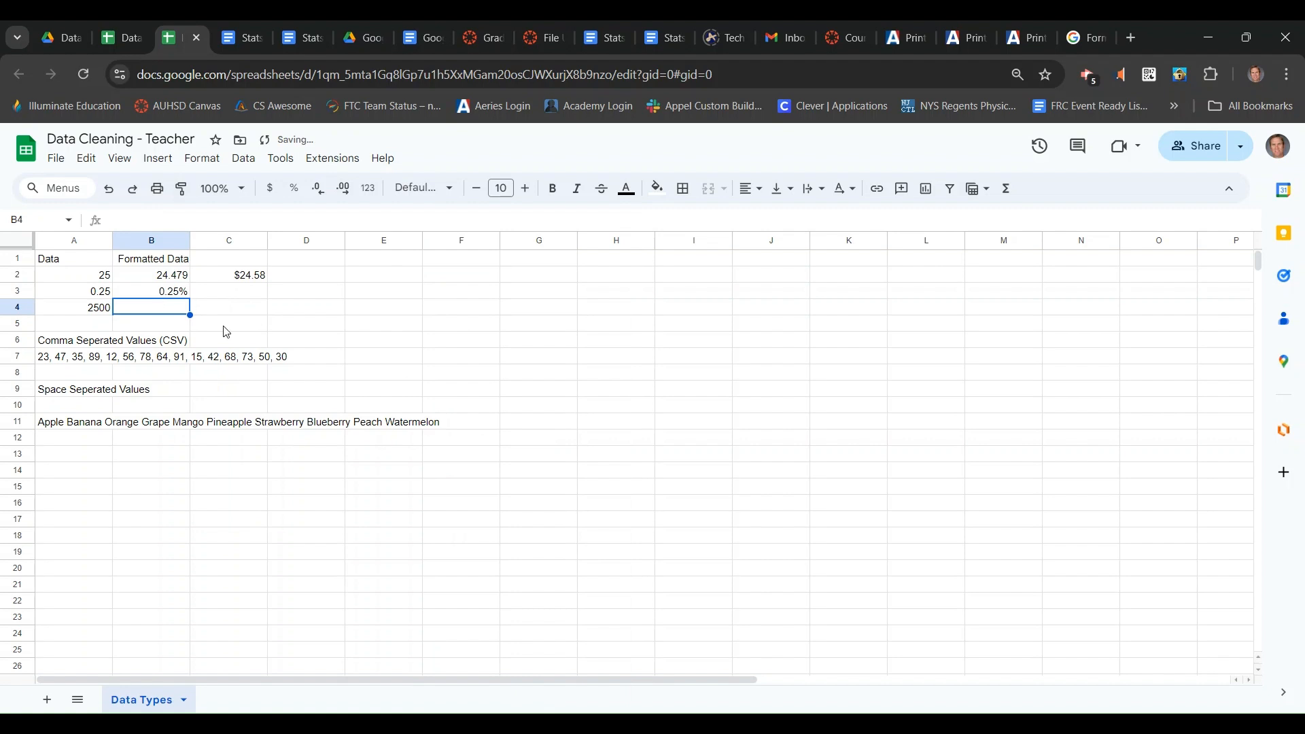
# Change cell B3 to the Number format
pyautogui.click(171, 292)
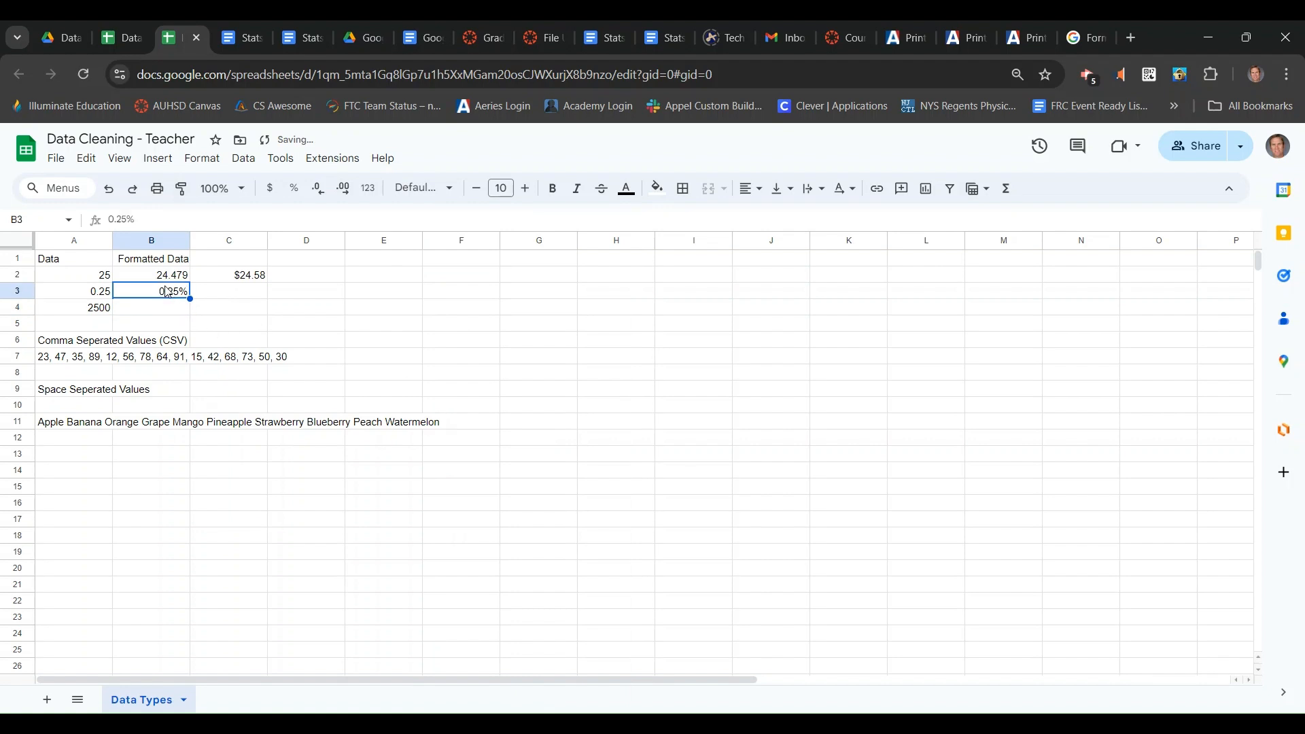
pyautogui.click(243, 159)
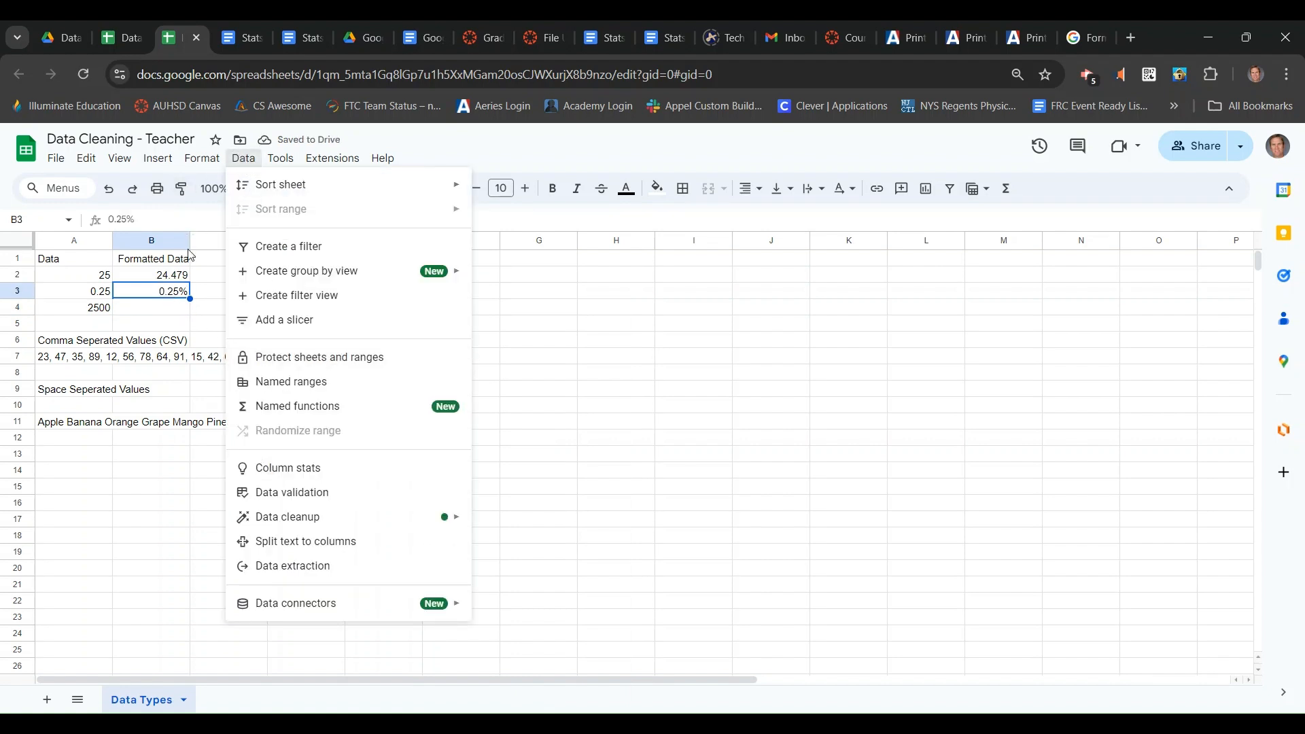
pyautogui.moveTo(202, 158)
pyautogui.click(239, 505)
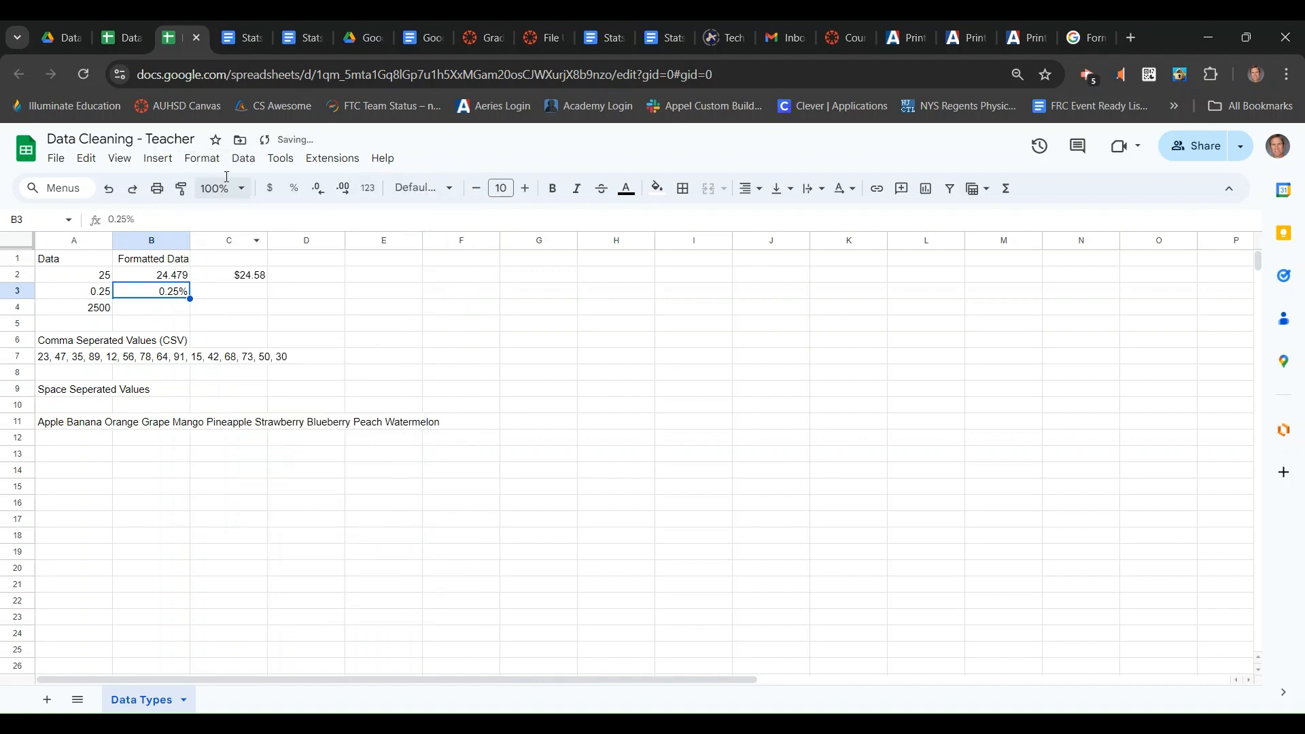
pyautogui.click(204, 161)
pyautogui.moveTo(271, 222)
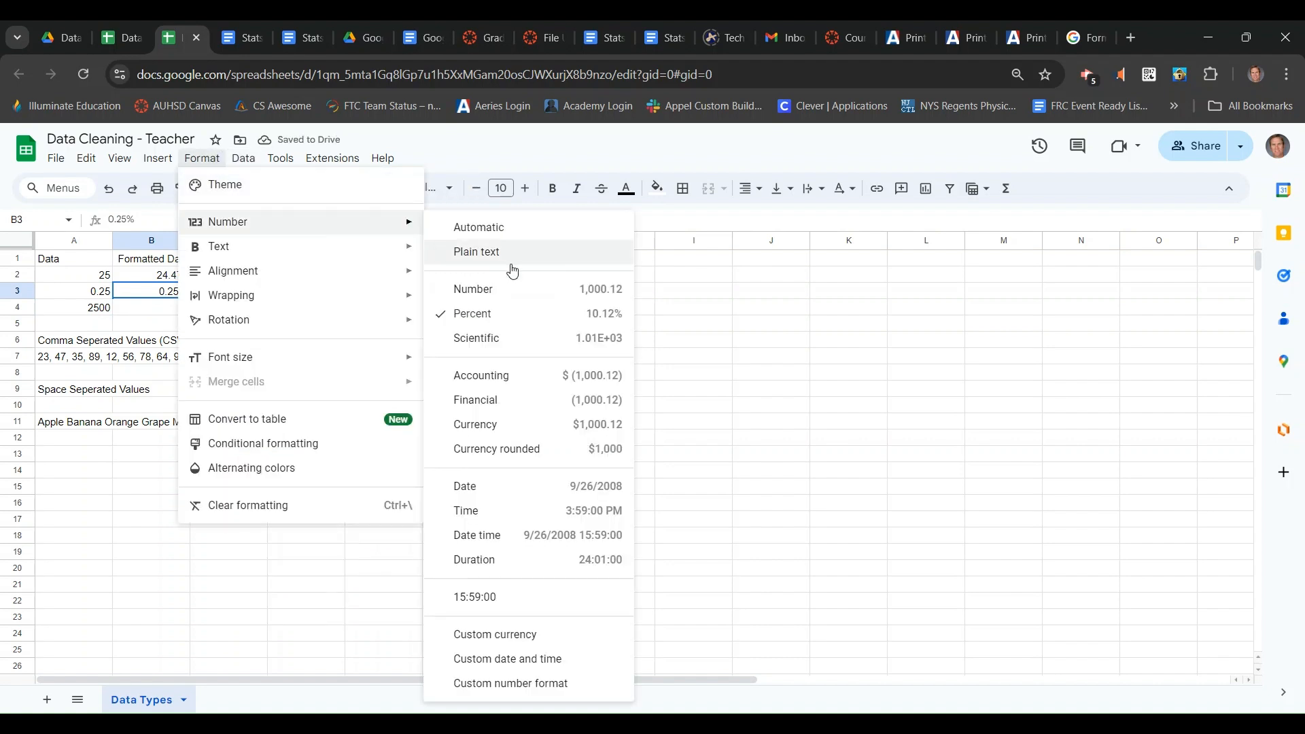
pyautogui.click(513, 290)
pyautogui.doubleClick(178, 294)
pyautogui.write('0.25')
pyautogui.press('Return')
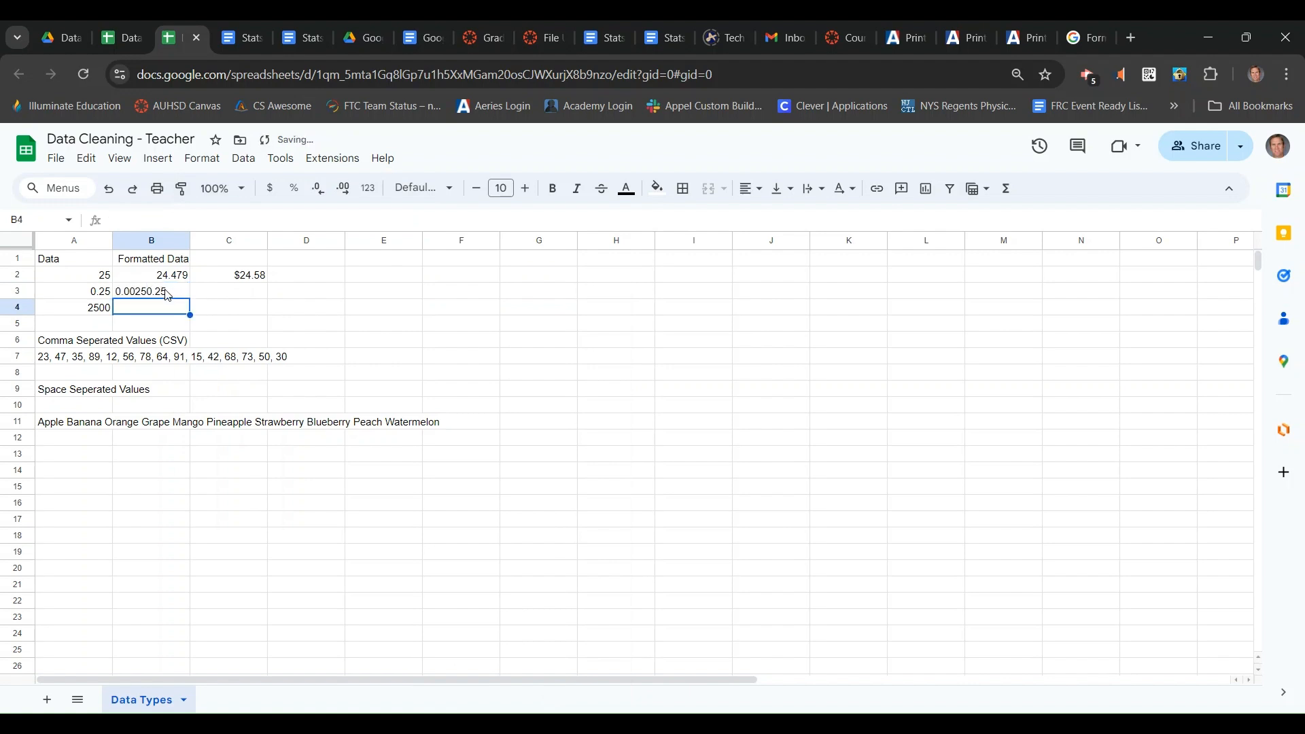
# Clear cell B3 and enter 0.25 in it
pyautogui.click(176, 296)
pyautogui.press('Delete')
pyautogui.write('0.25')
pyautogui.press('Return')
# Format cell B3 as Percent and reduce it to zero decimal places
pyautogui.click(171, 293)
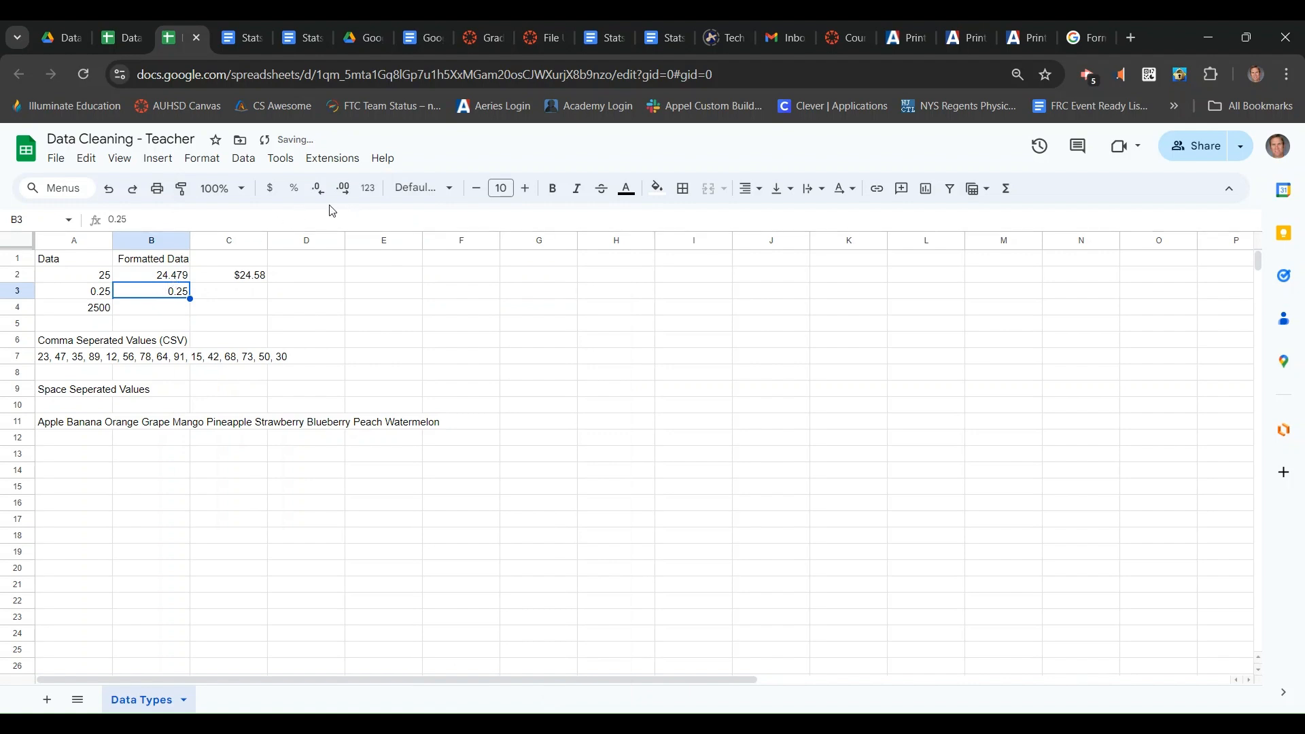
pyautogui.click(301, 195)
pyautogui.click(318, 195)
pyautogui.click(317, 196)
# Enter 34567823 in cell B4 beside the 2500 entry
pyautogui.press('Down')
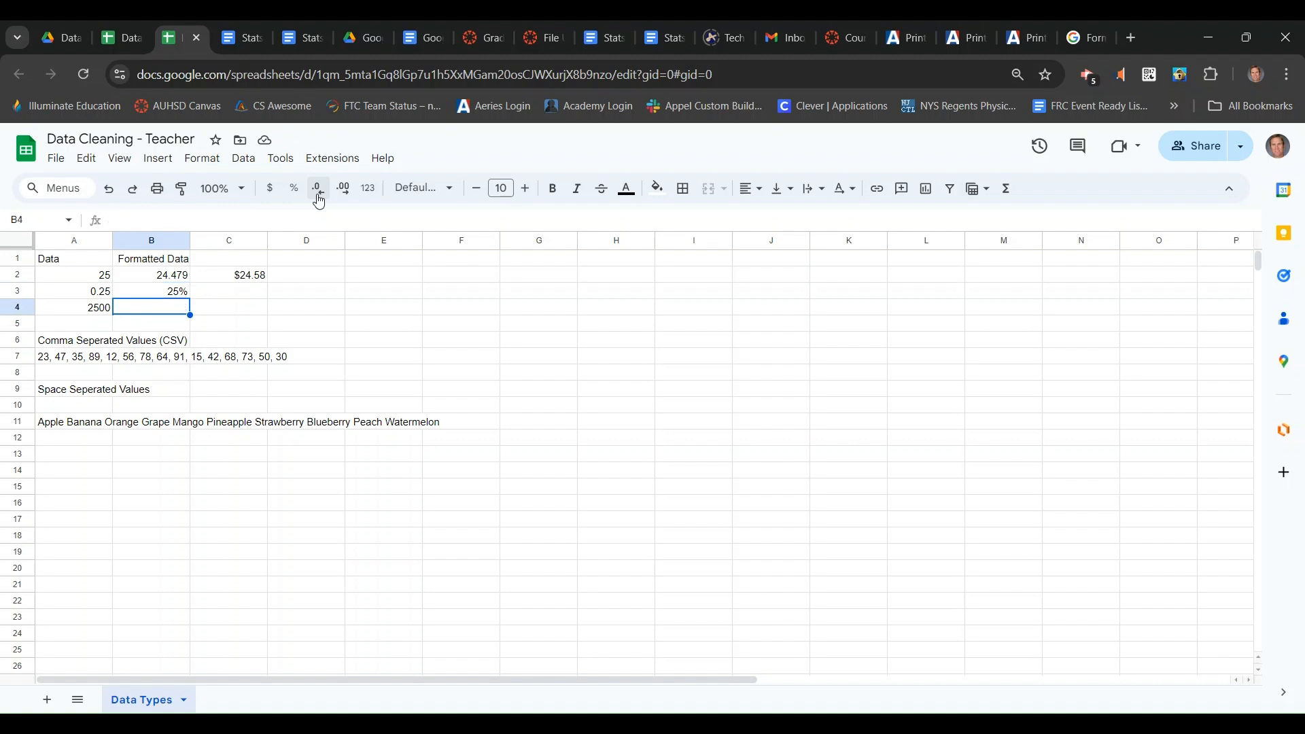
pyautogui.press('Left')
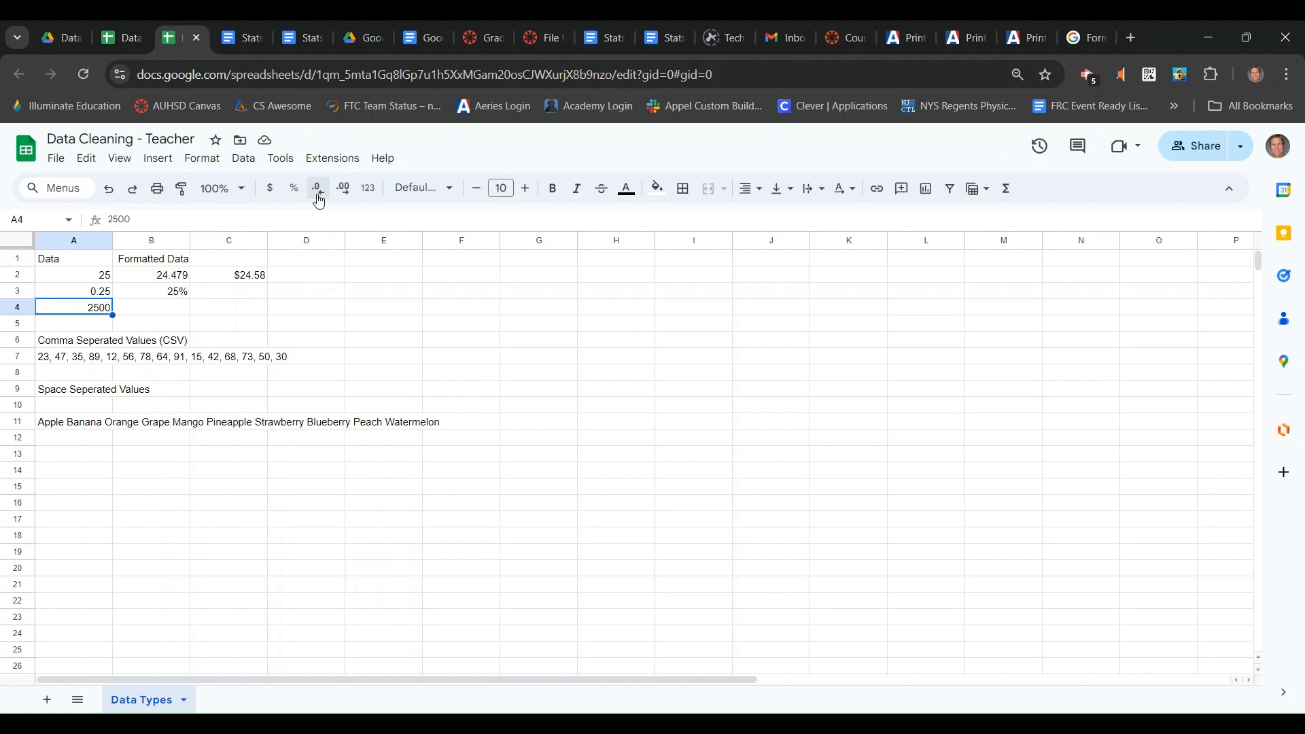
pyautogui.press('Right')
pyautogui.press('Right')
pyautogui.press('Left')
pyautogui.write('345')
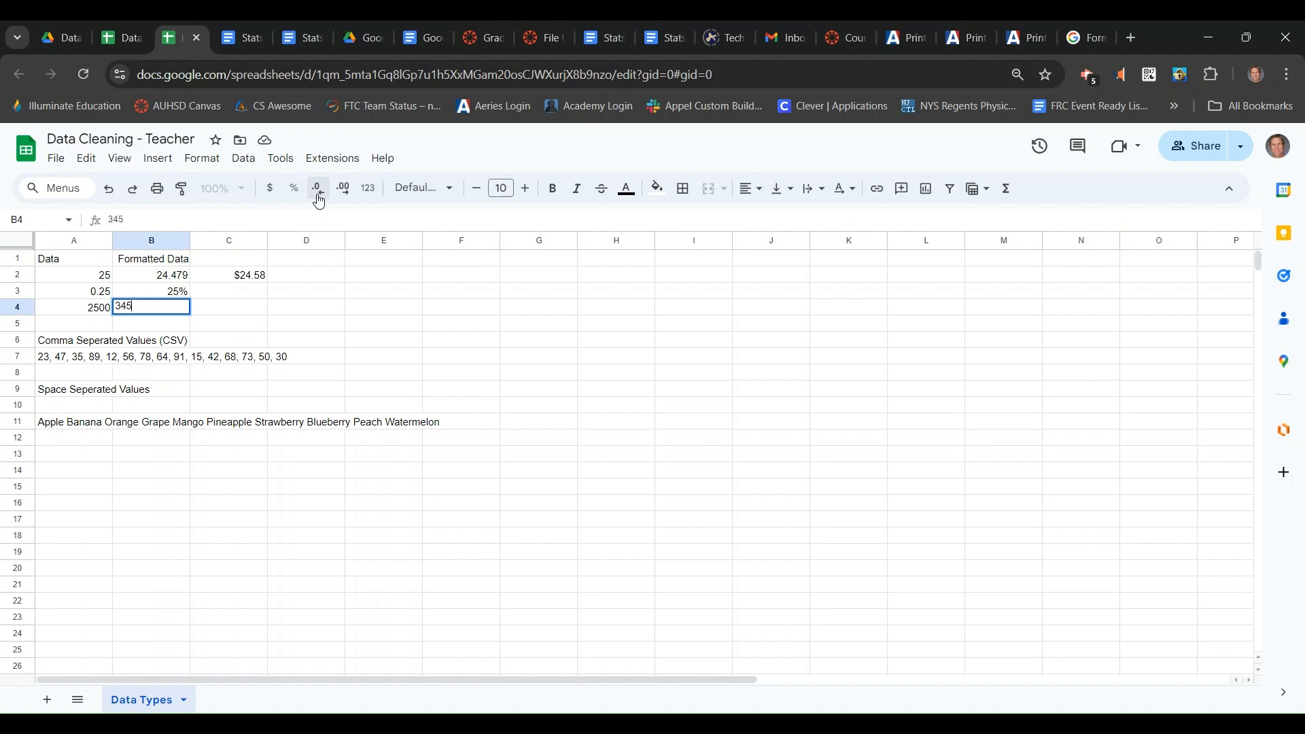
pyautogui.press('Return')
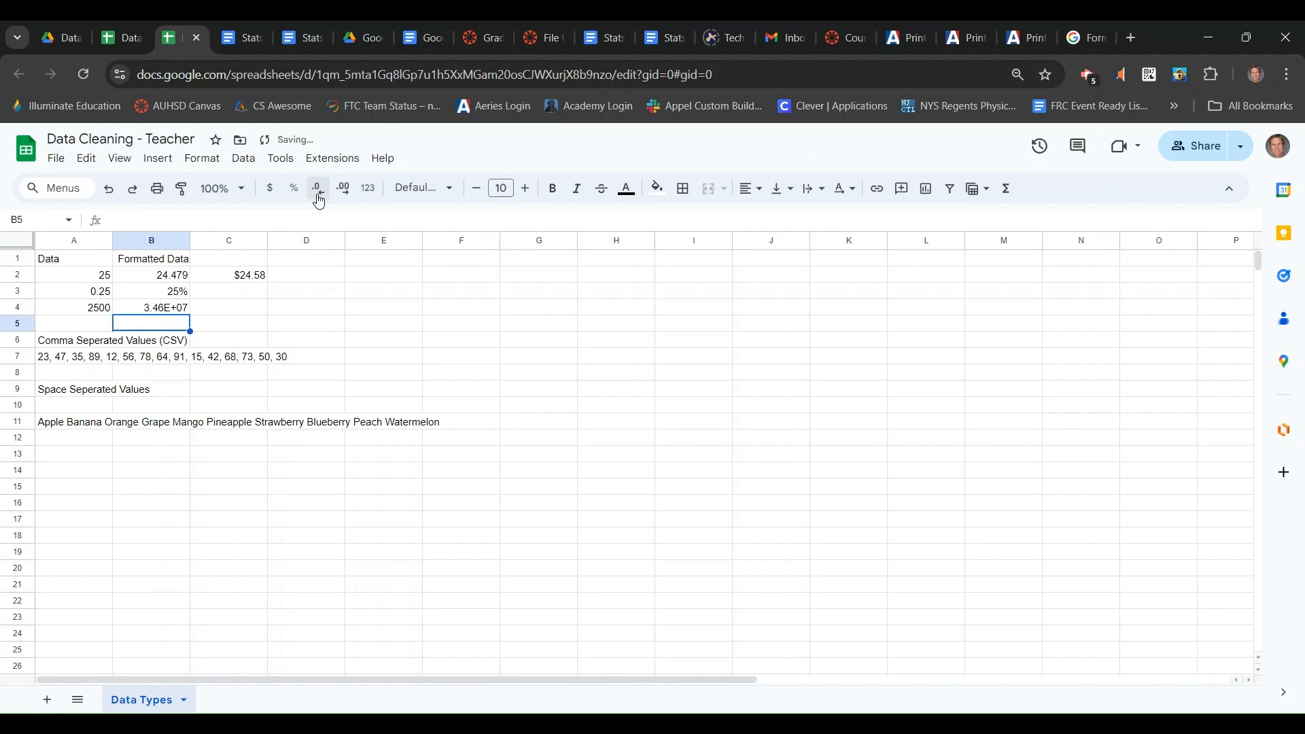
# Change cell B4 to the Number format
pyautogui.click(163, 318)
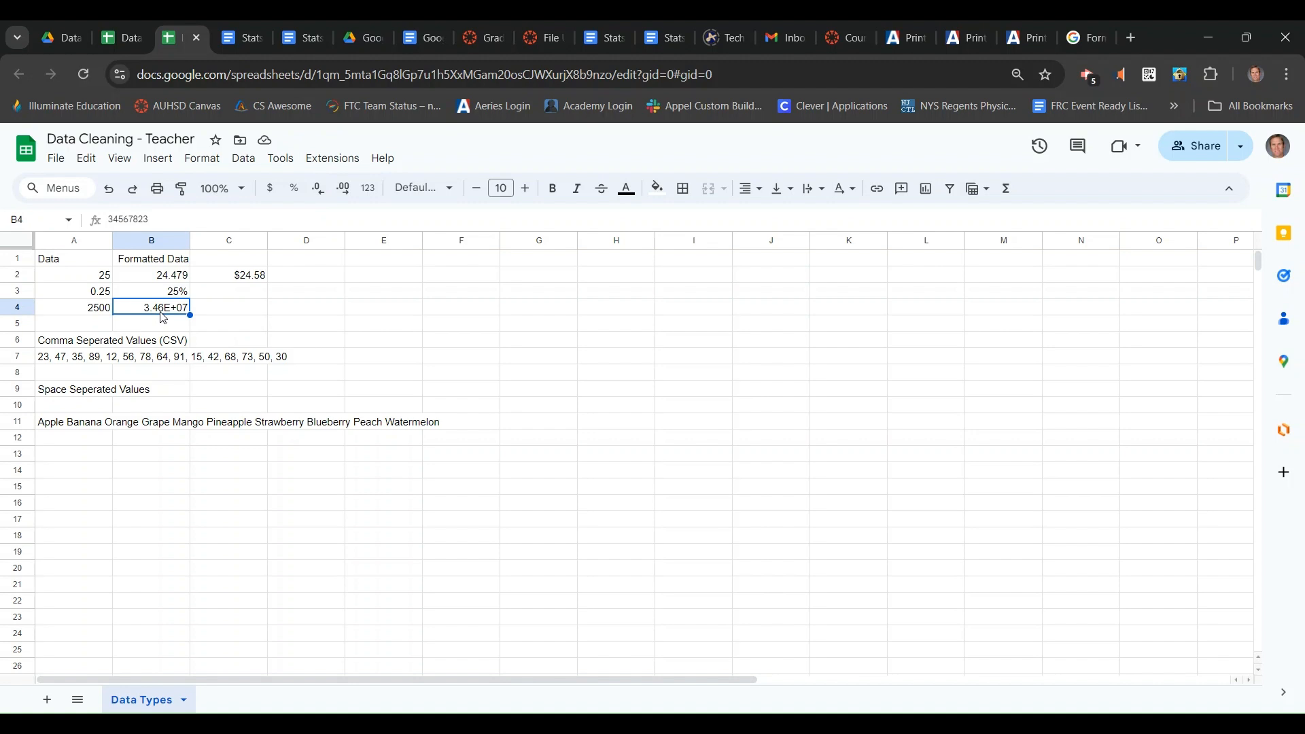
pyautogui.click(202, 158)
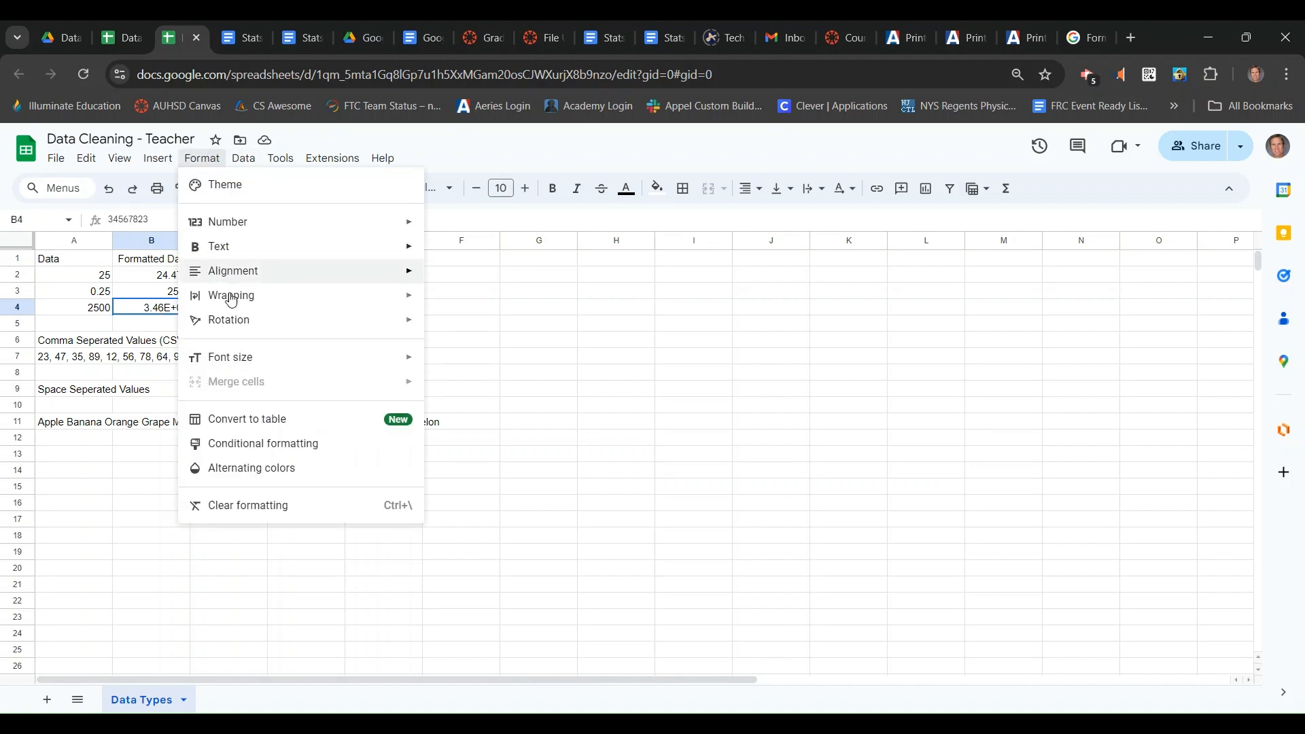
pyautogui.click(229, 511)
pyautogui.click(202, 158)
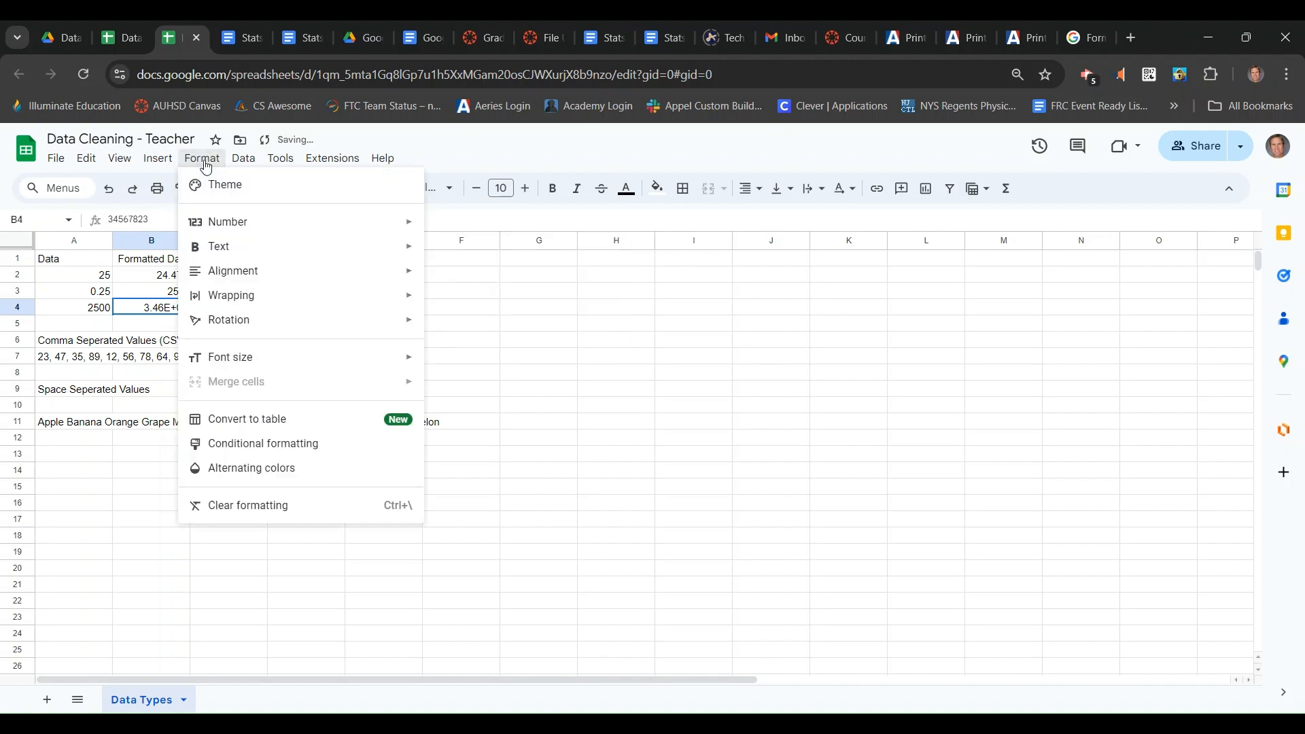
pyautogui.moveTo(245, 224)
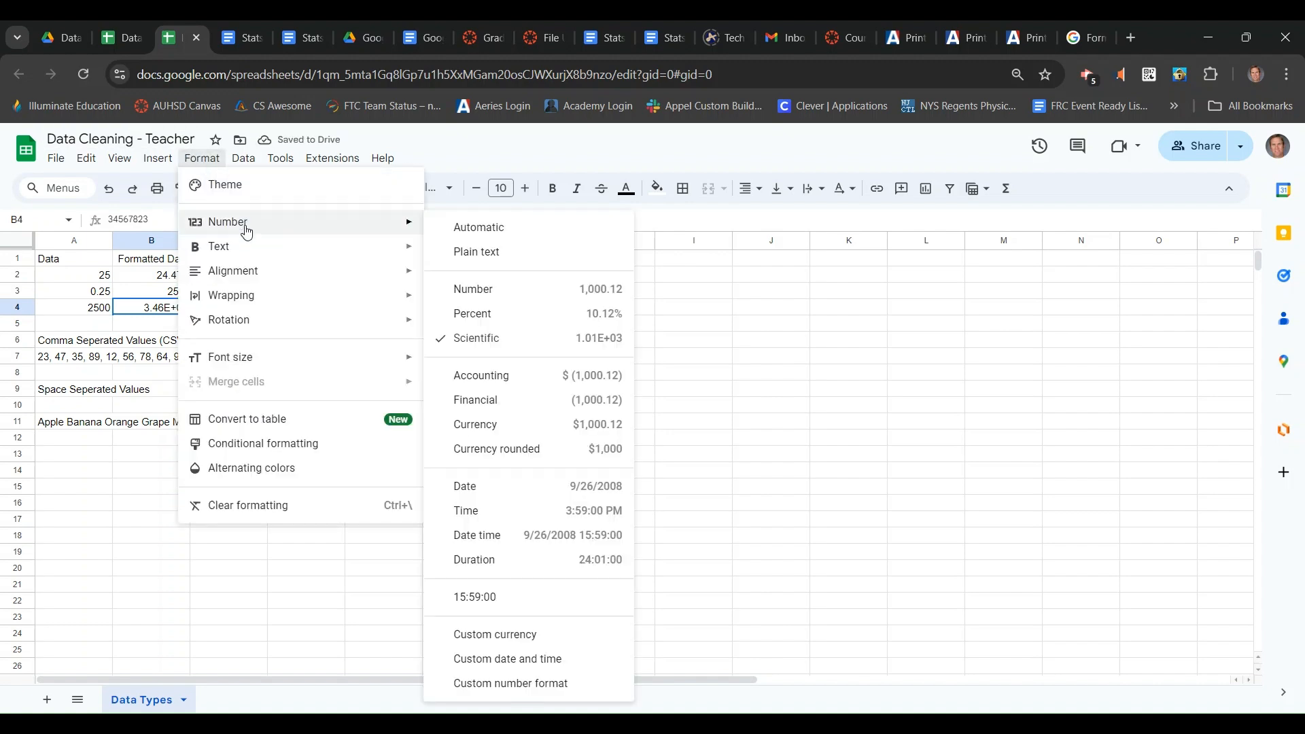
pyautogui.click(520, 296)
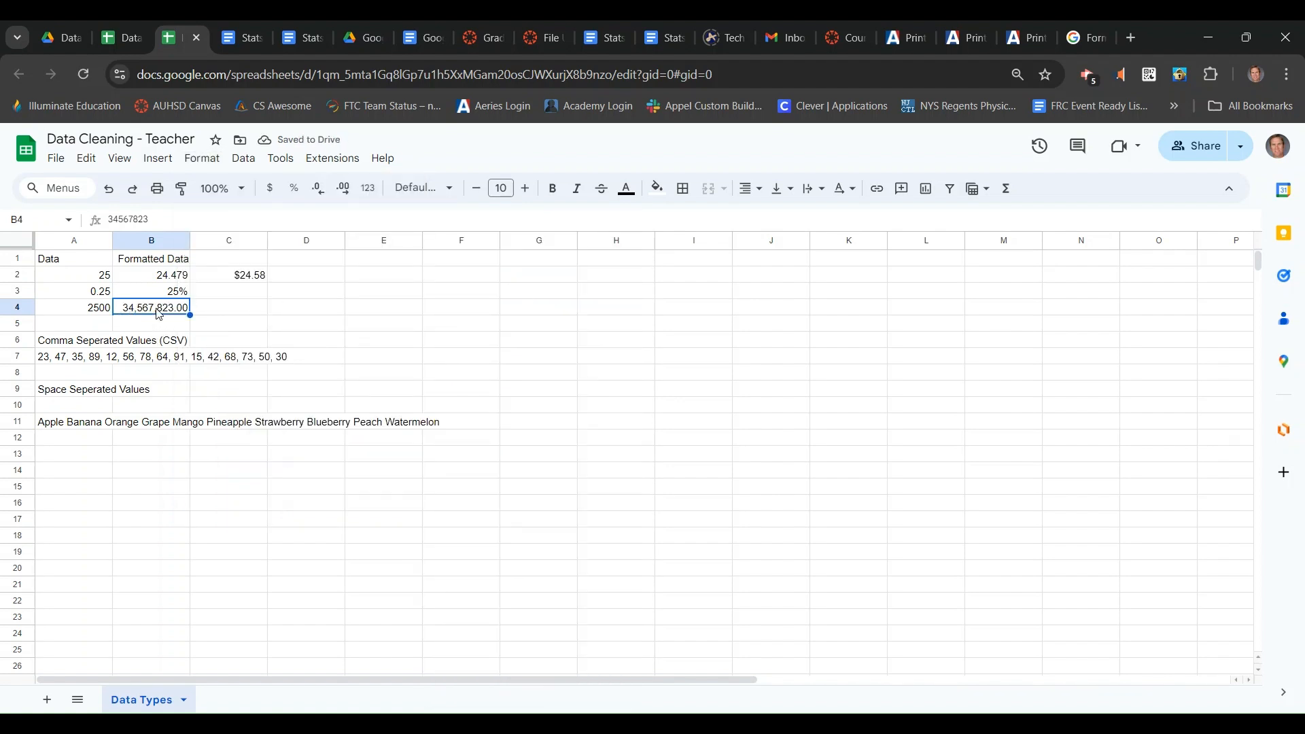
# Format cell B4 as Scientific and increase it to five decimal places
pyautogui.click(201, 157)
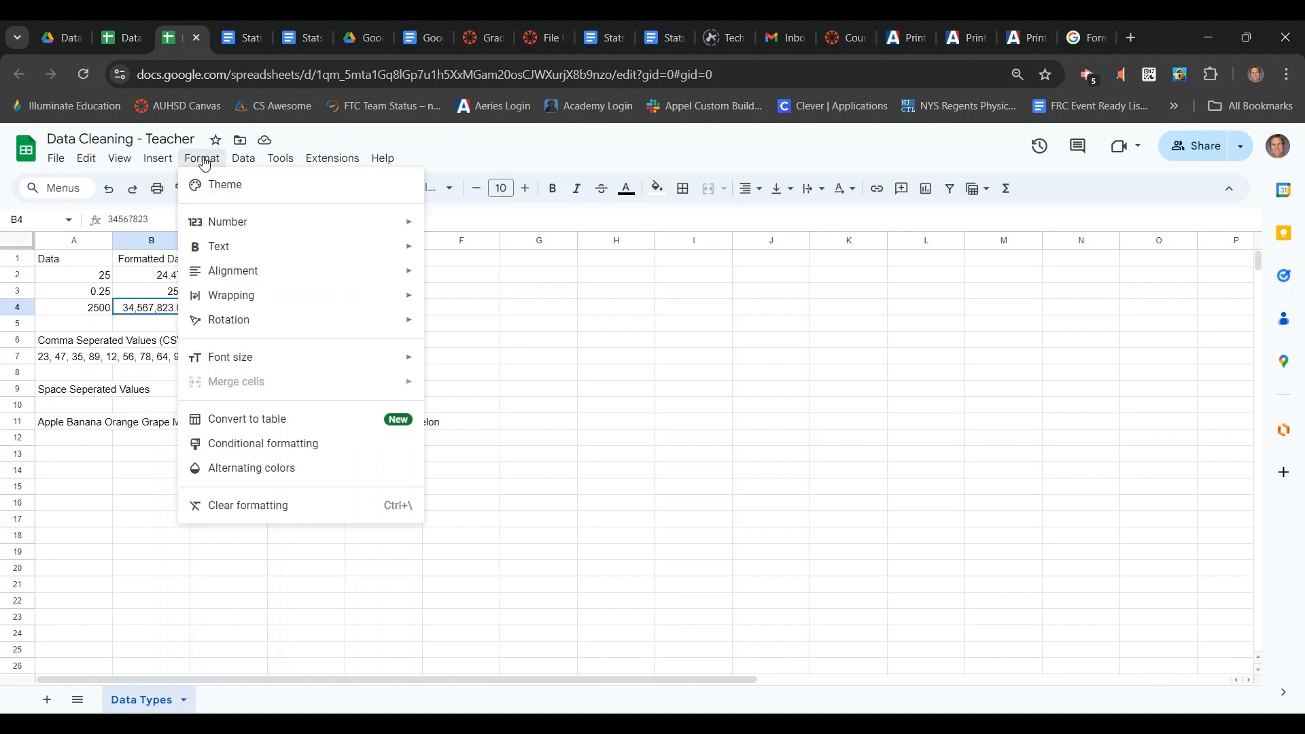
pyautogui.moveTo(242, 220)
pyautogui.click(474, 338)
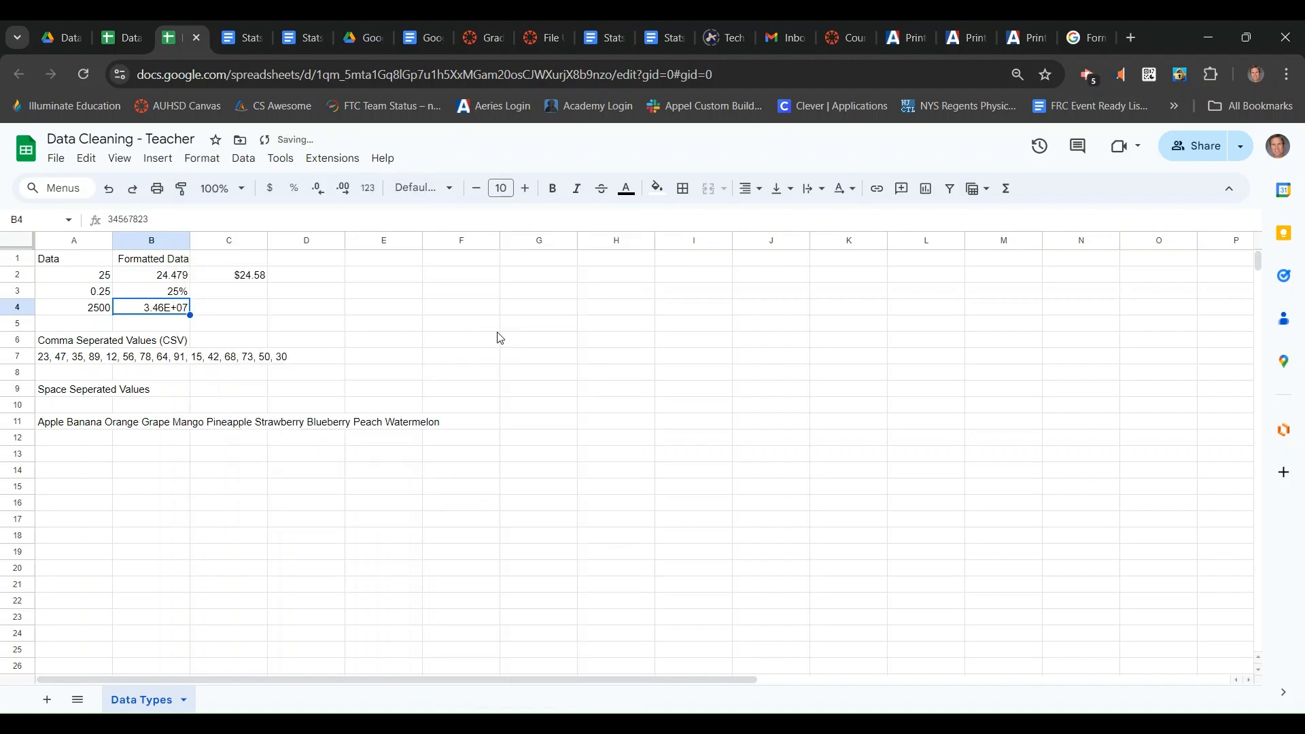
pyautogui.click(344, 190)
pyautogui.click(345, 190)
pyautogui.click(346, 192)
pyautogui.click(164, 491)
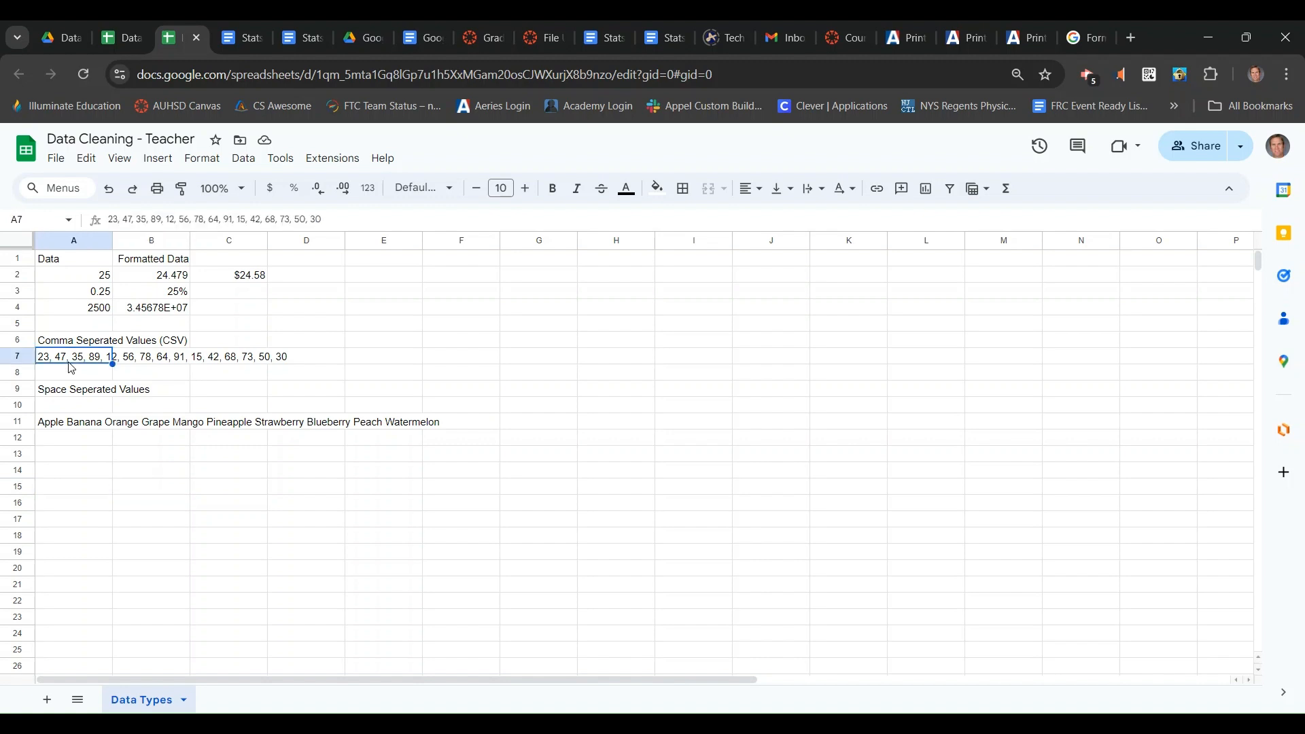
pyautogui.click(90, 441)
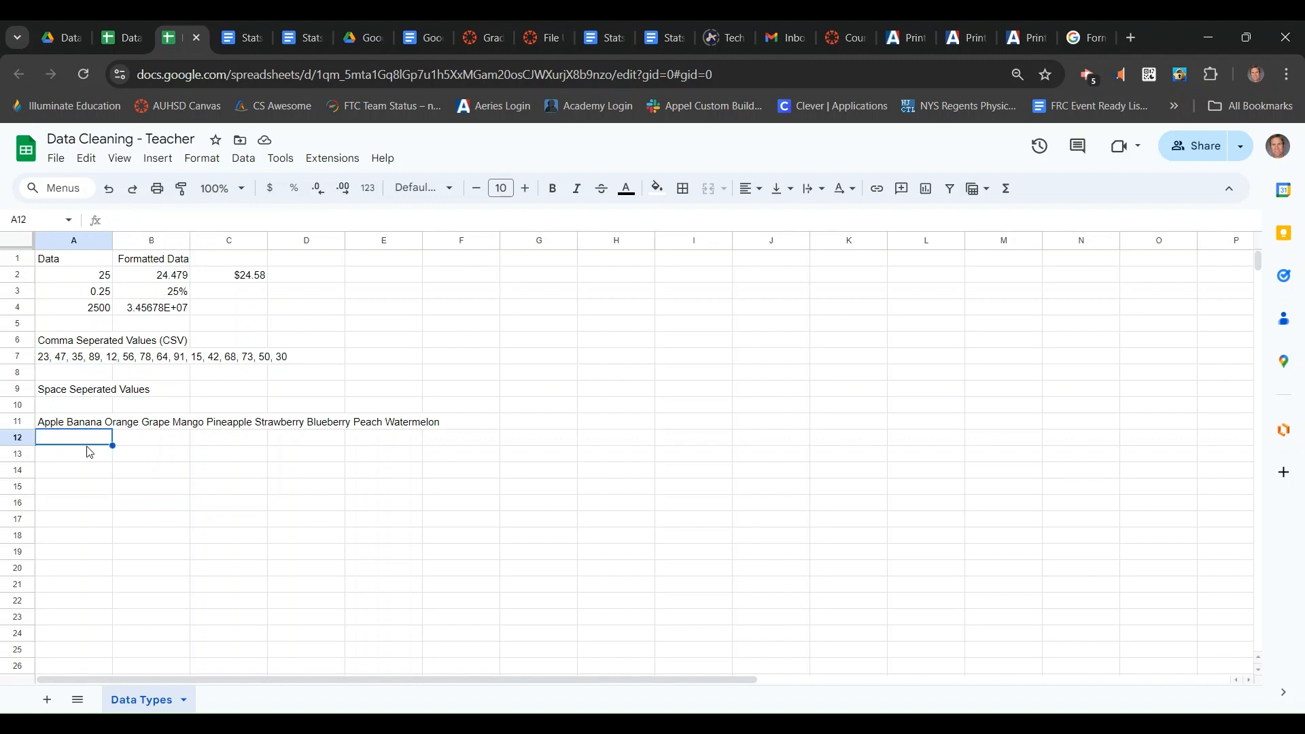
pyautogui.click(47, 360)
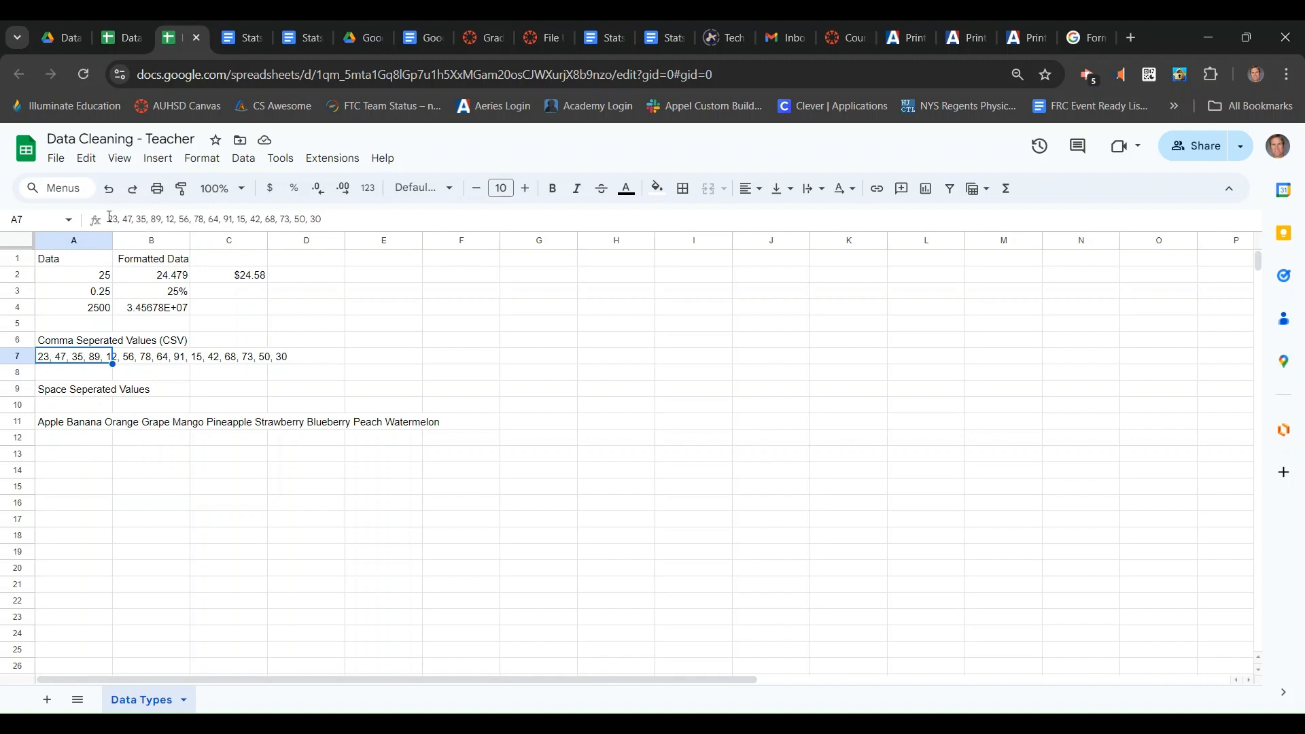
pyautogui.click(129, 512)
# Split the comma-separated values in cell A7 into columns, using Comma as the separator
pyautogui.click(77, 359)
pyautogui.click(243, 159)
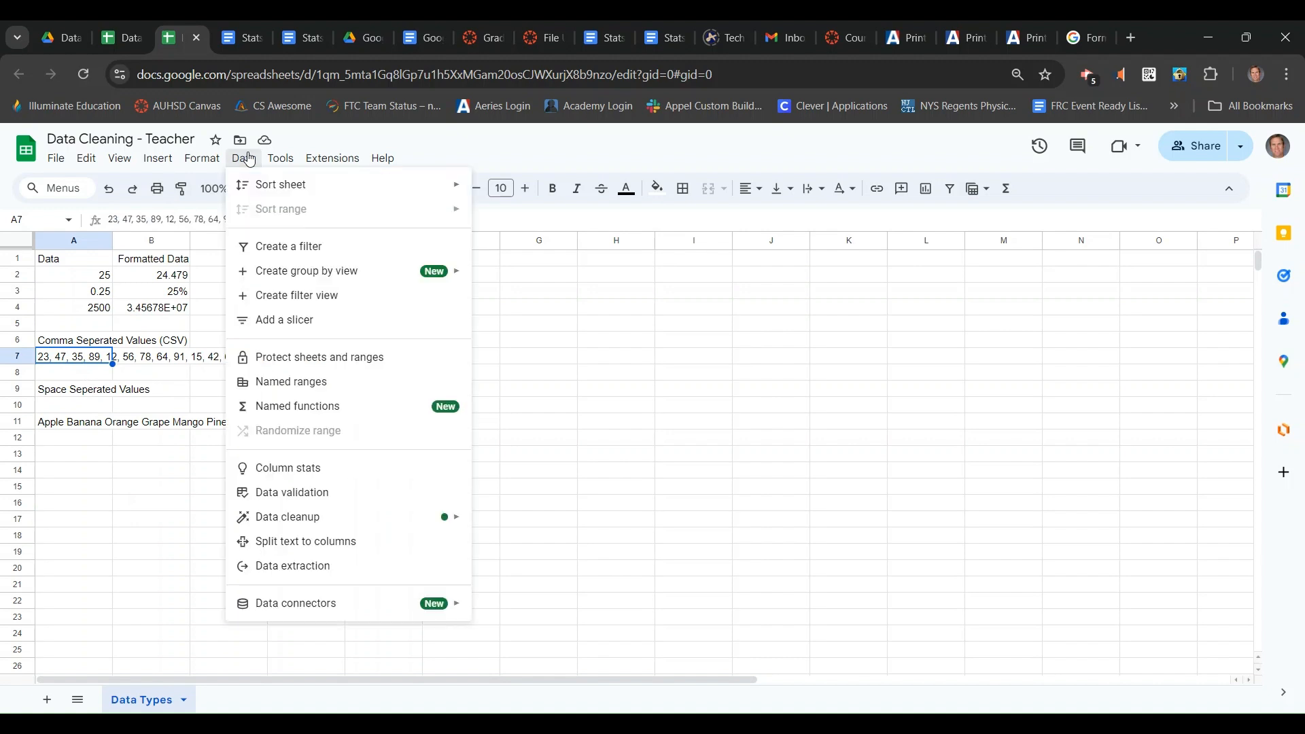
pyautogui.click(289, 545)
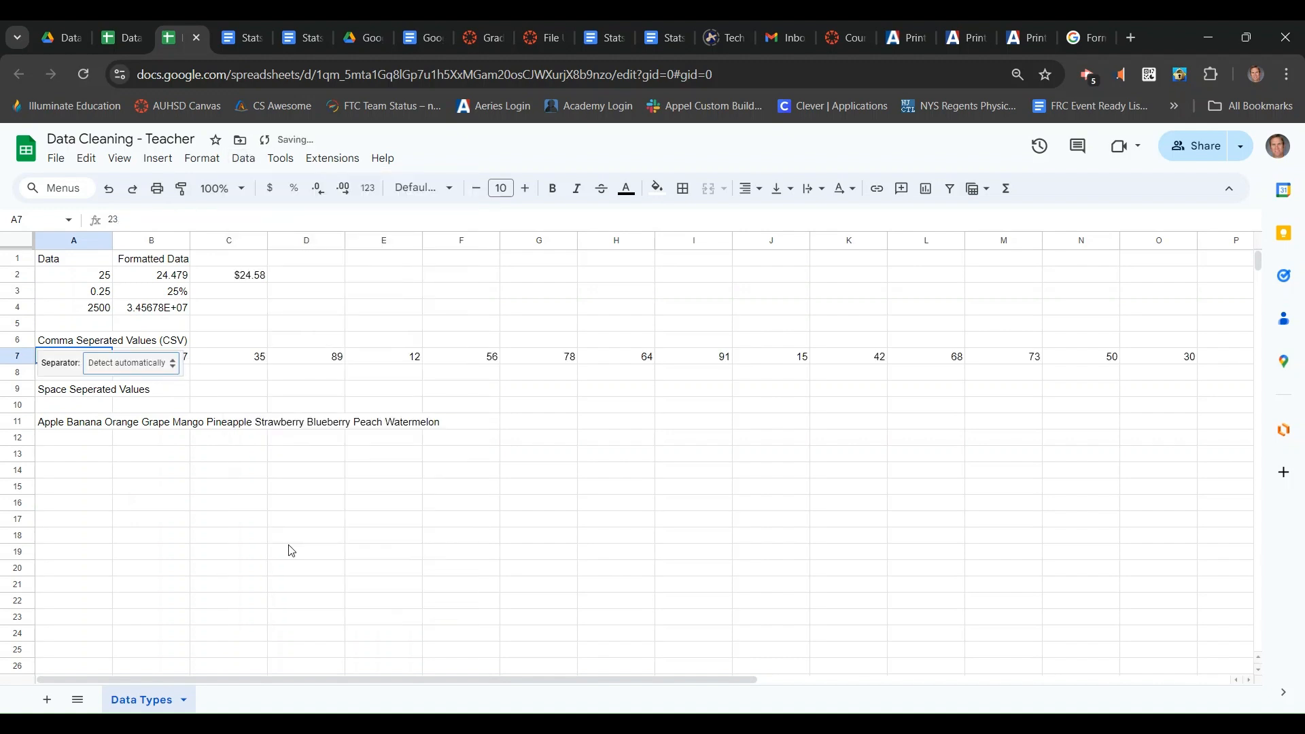
pyautogui.click(170, 368)
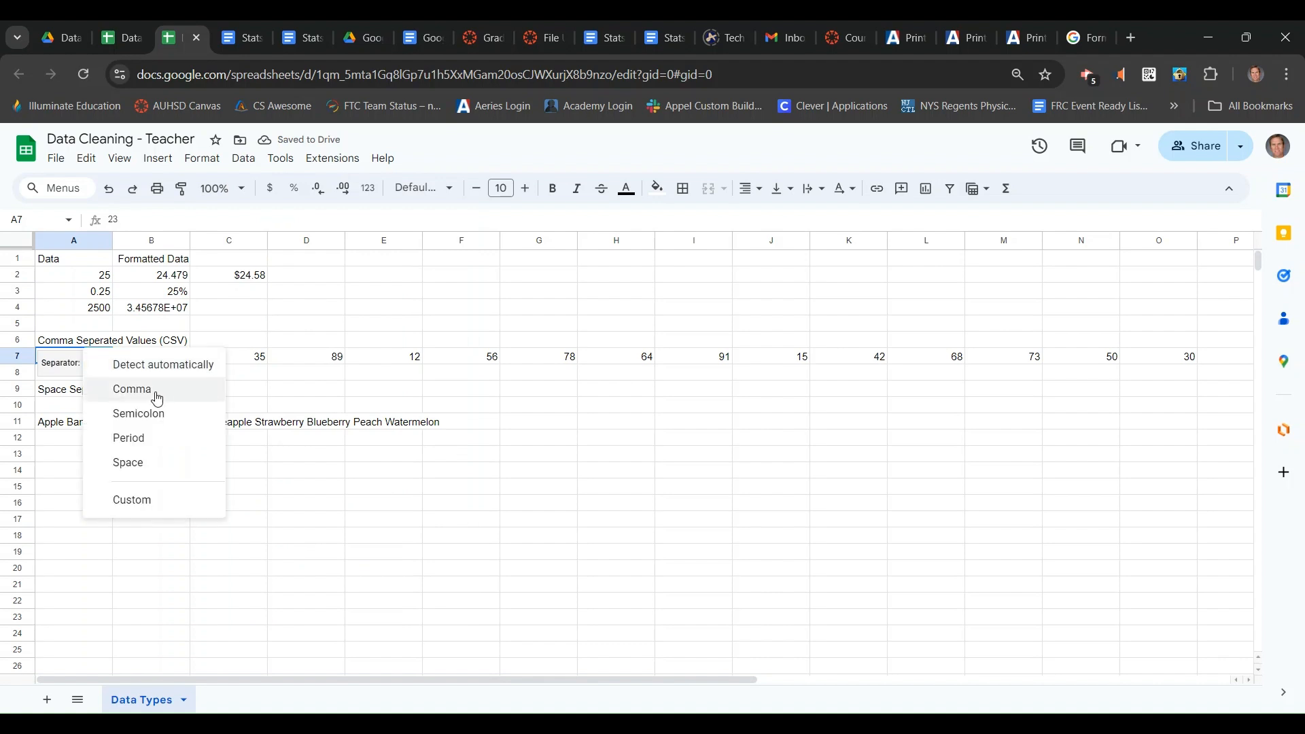
pyautogui.click(192, 390)
pyautogui.click(178, 486)
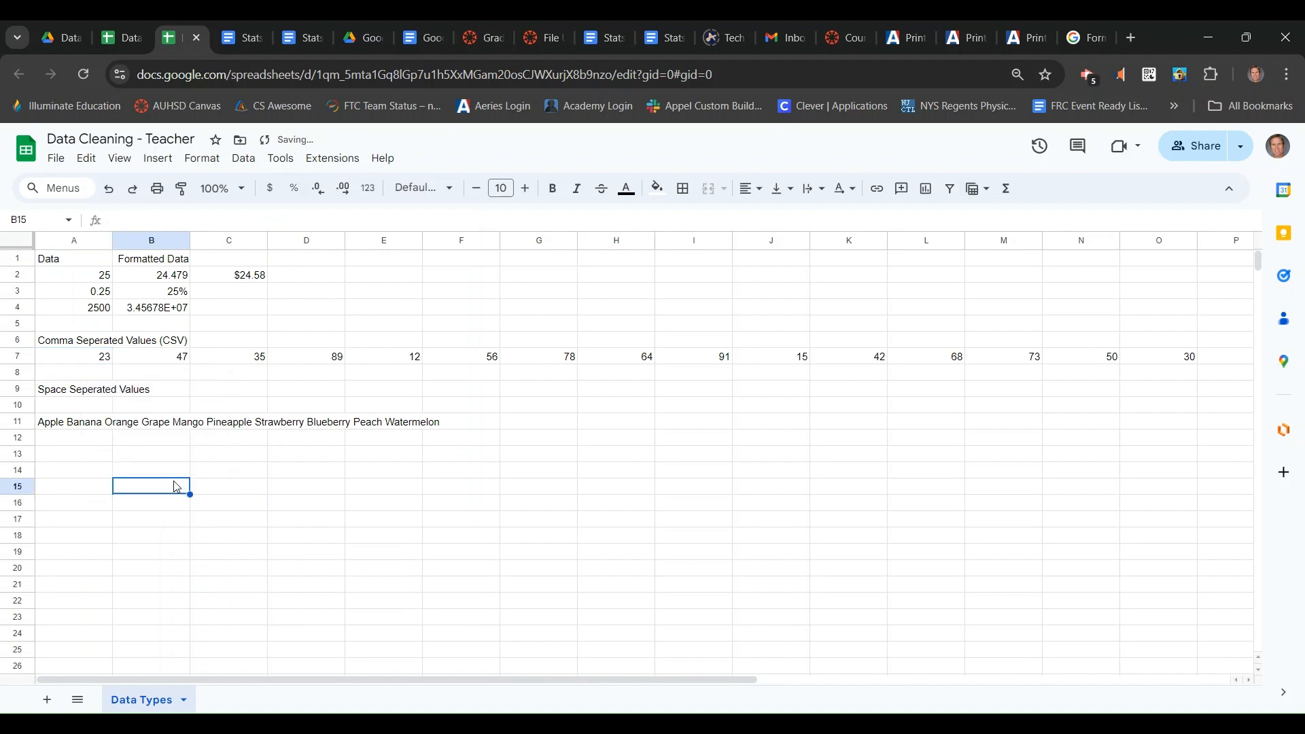
# Examine the split numbers across row 7 to check that each value sits in its own cell
pyautogui.moveTo(91, 356); pyautogui.dragTo(1200, 358)
pyautogui.click(1189, 354)
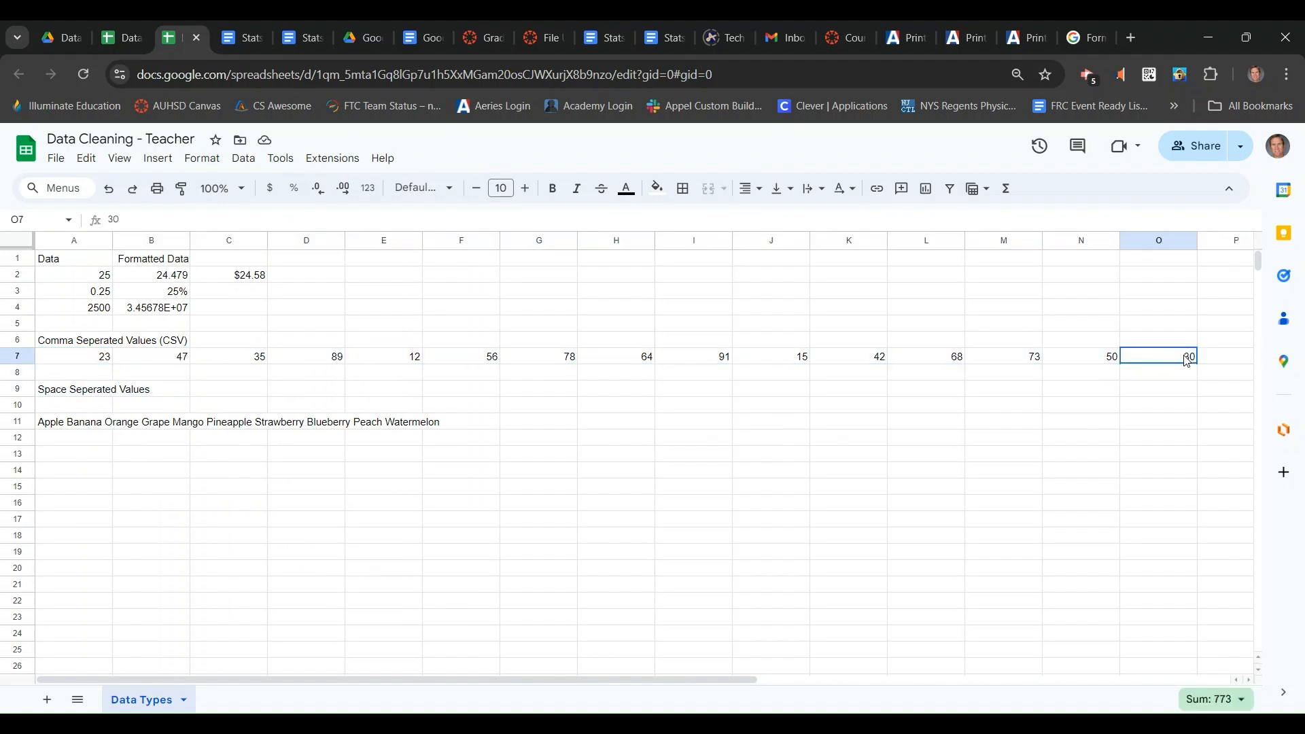
pyautogui.press('Left')
pyautogui.press('Left')
pyautogui.press('Left')
pyautogui.press('Left')
pyautogui.press('Left')
pyautogui.press('Left')
pyautogui.press('Left')
pyautogui.press('Left')
pyautogui.press('Left')
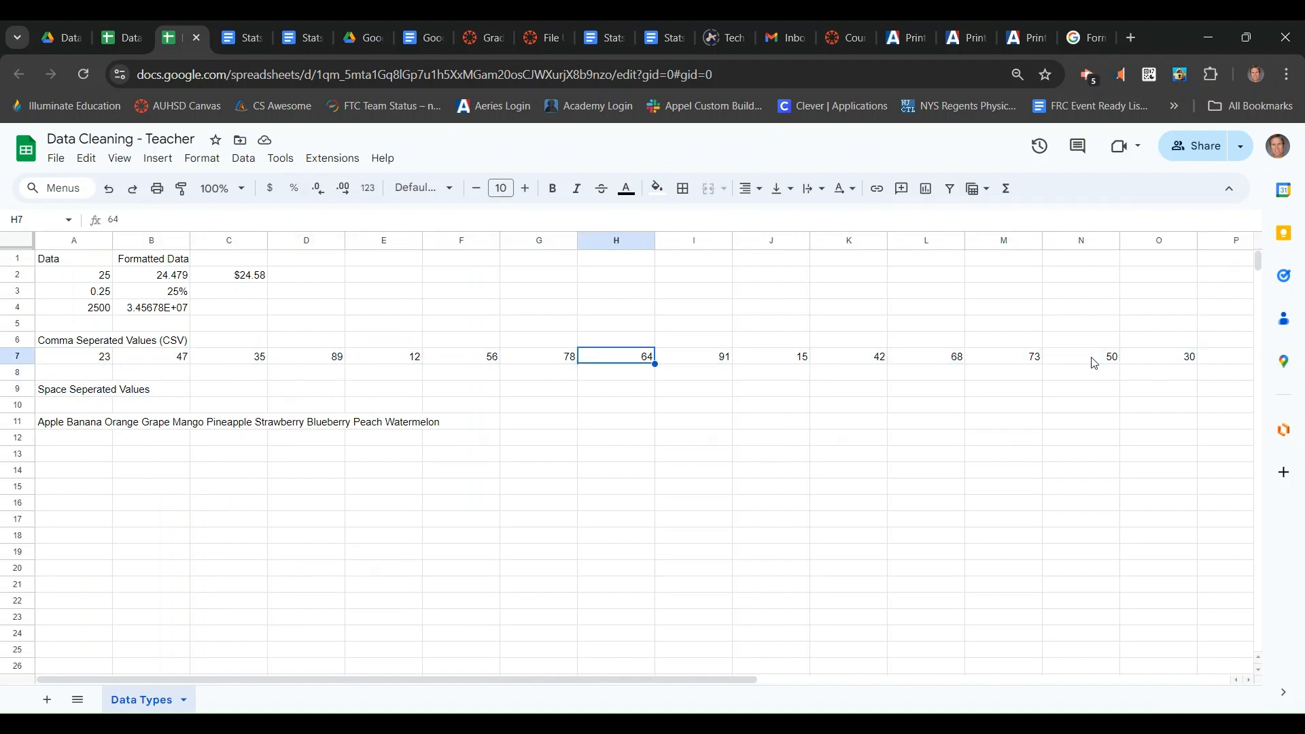
pyautogui.press('Left')
pyautogui.press('Left')
pyautogui.press('Left')
pyautogui.press('Left')
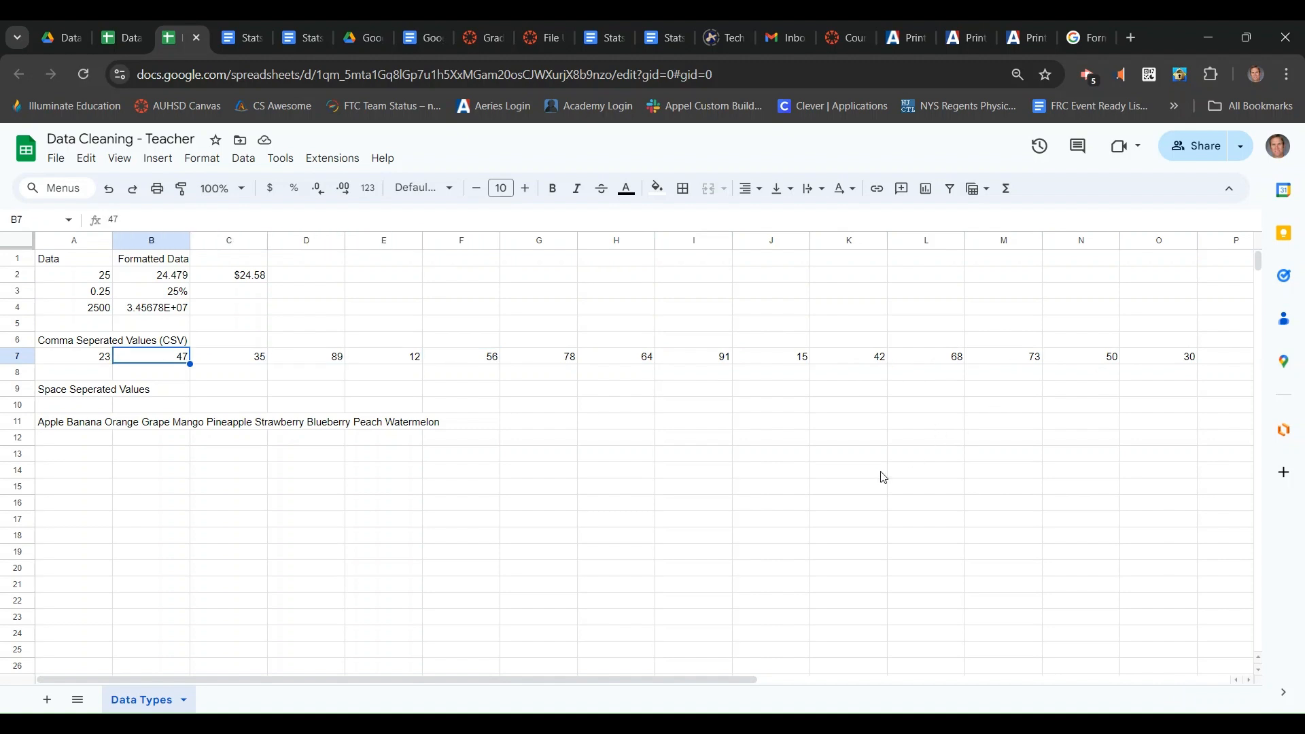
# Split the fruit names in cell A11 into columns, using Space as the separator
pyautogui.click(89, 426)
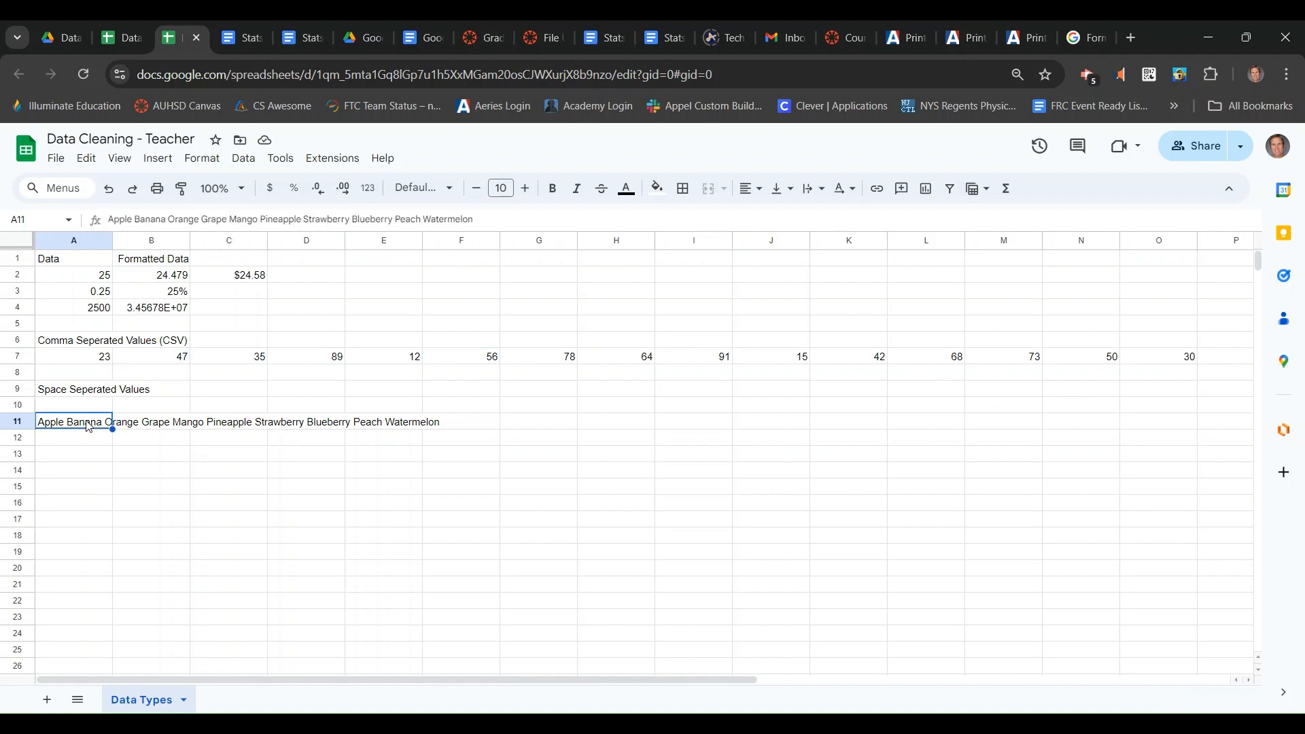
pyautogui.click(248, 161)
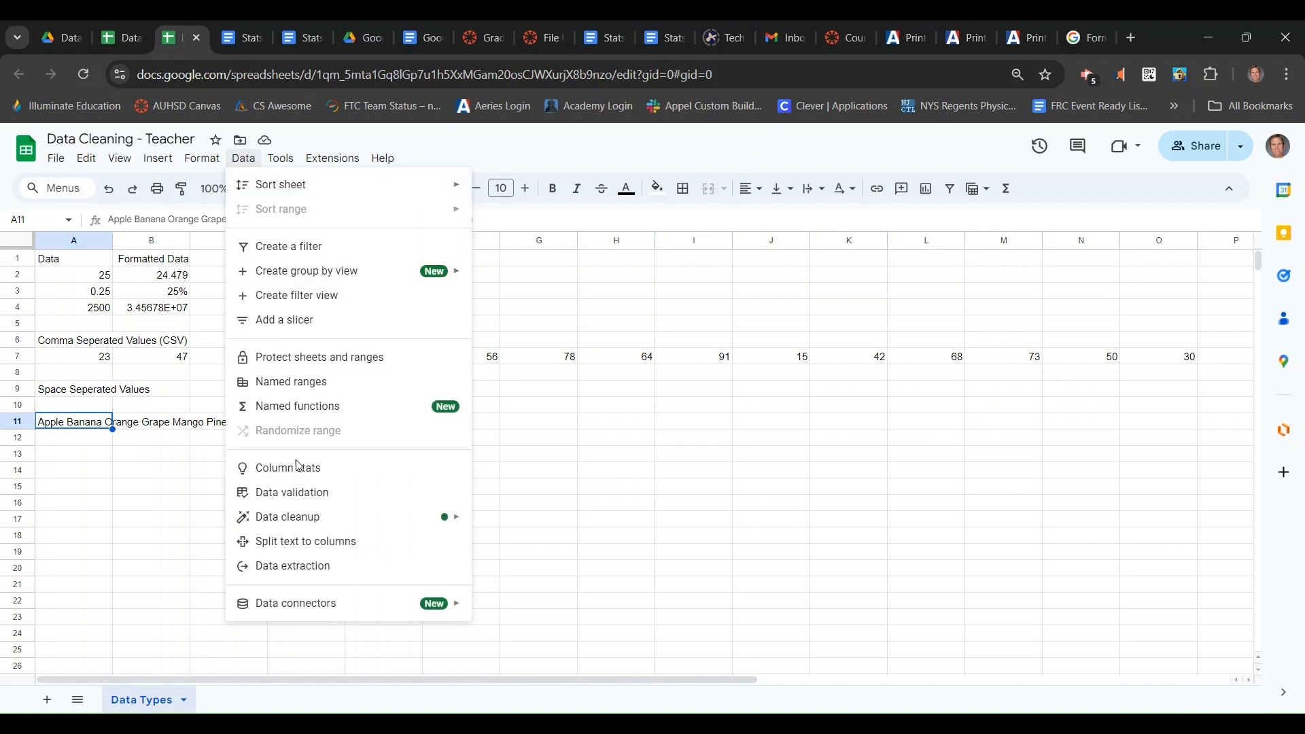
pyautogui.click(303, 552)
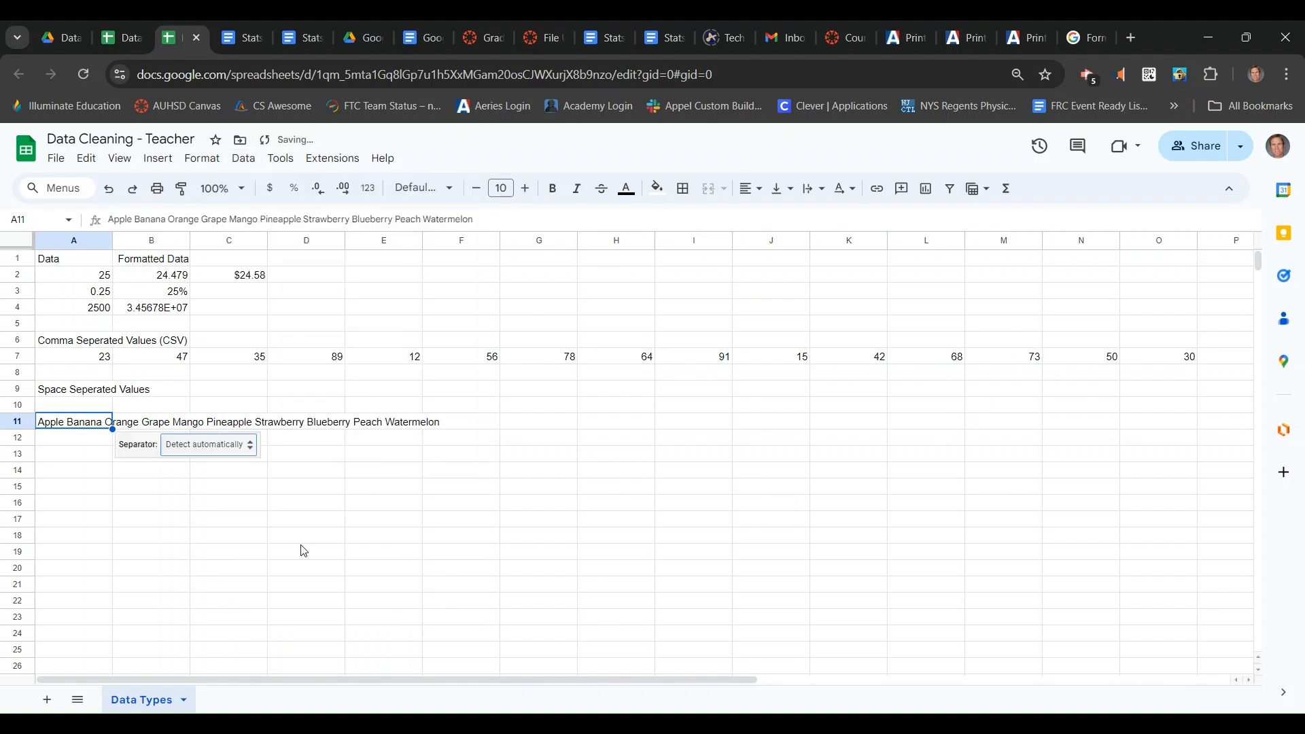
pyautogui.click(243, 446)
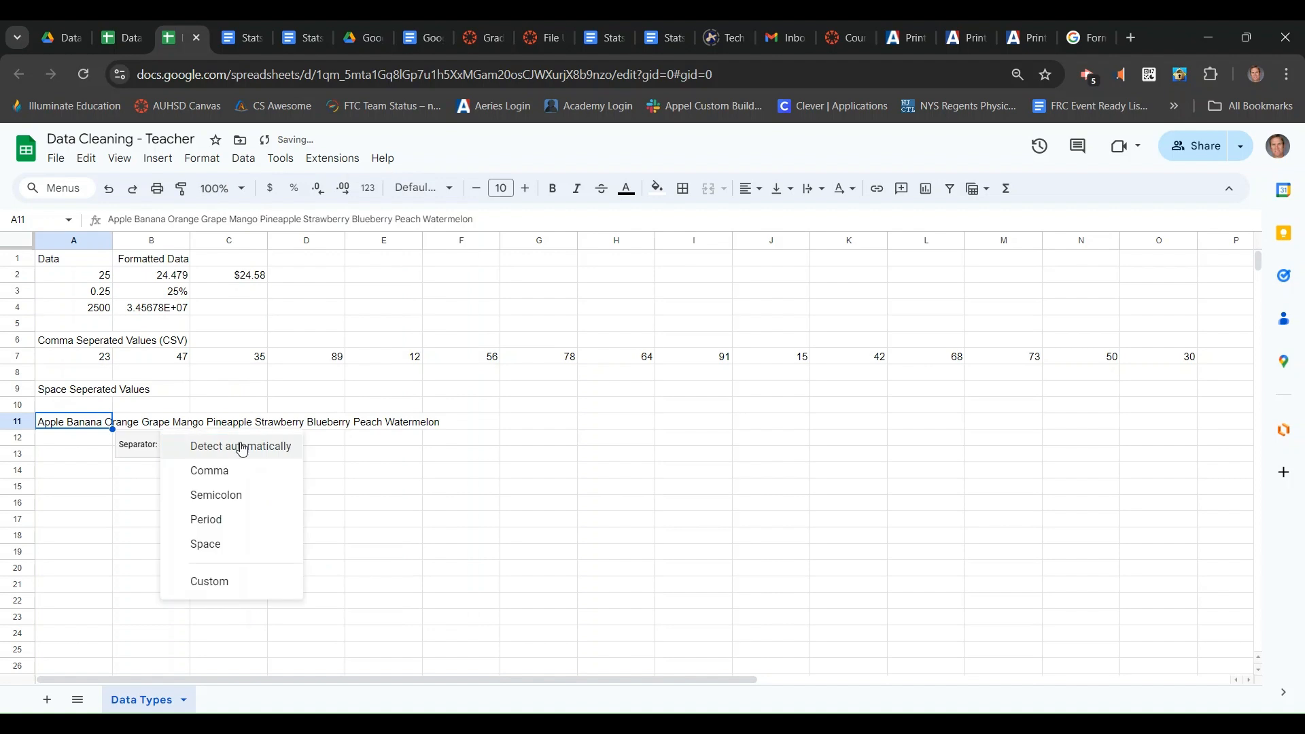
pyautogui.click(216, 544)
pyautogui.click(361, 575)
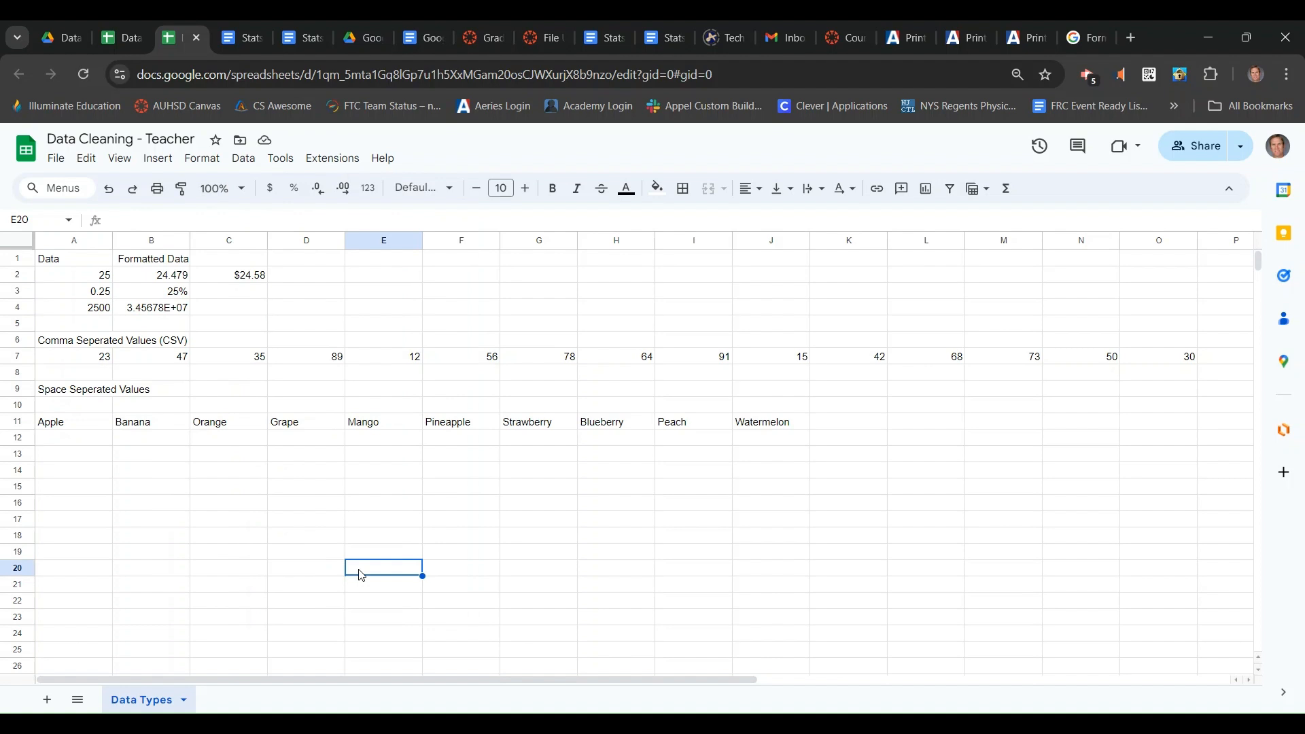
# Copy the fruit names in A11:J11 and paste them transposed as a column starting at cell A13
pyautogui.click(61, 424)
pyautogui.moveTo(179, 435); pyautogui.dragTo(763, 430)
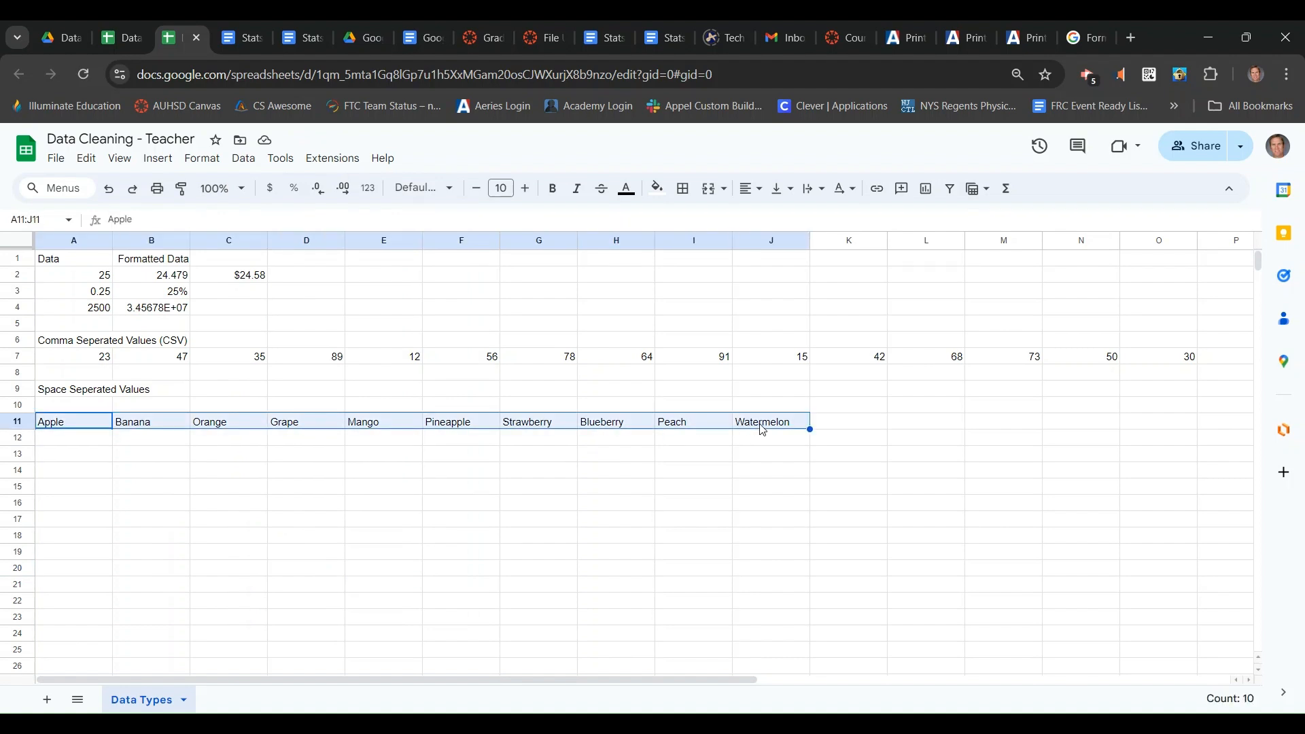
pyautogui.hotkey('ctrl', 'c')
pyautogui.click(85, 458)
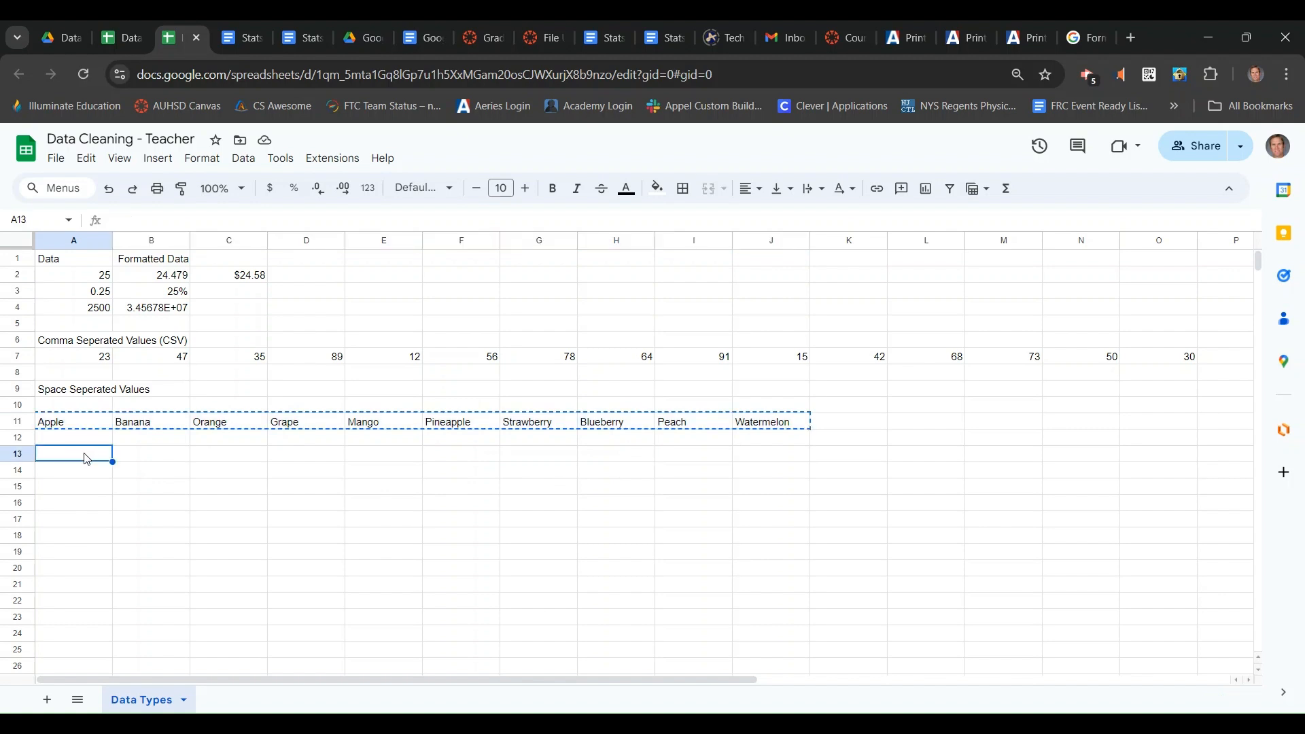
pyautogui.rightClick(85, 461)
pyautogui.moveTo(178, 283)
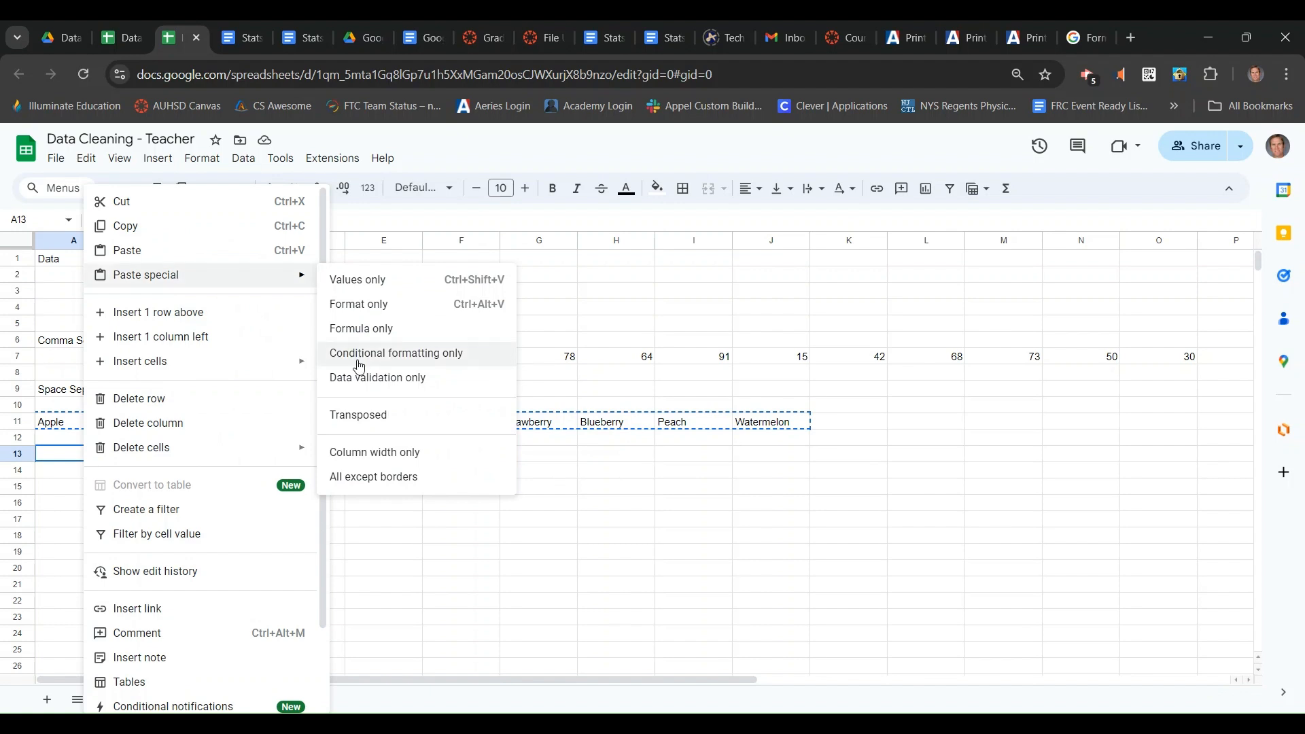
pyautogui.click(360, 418)
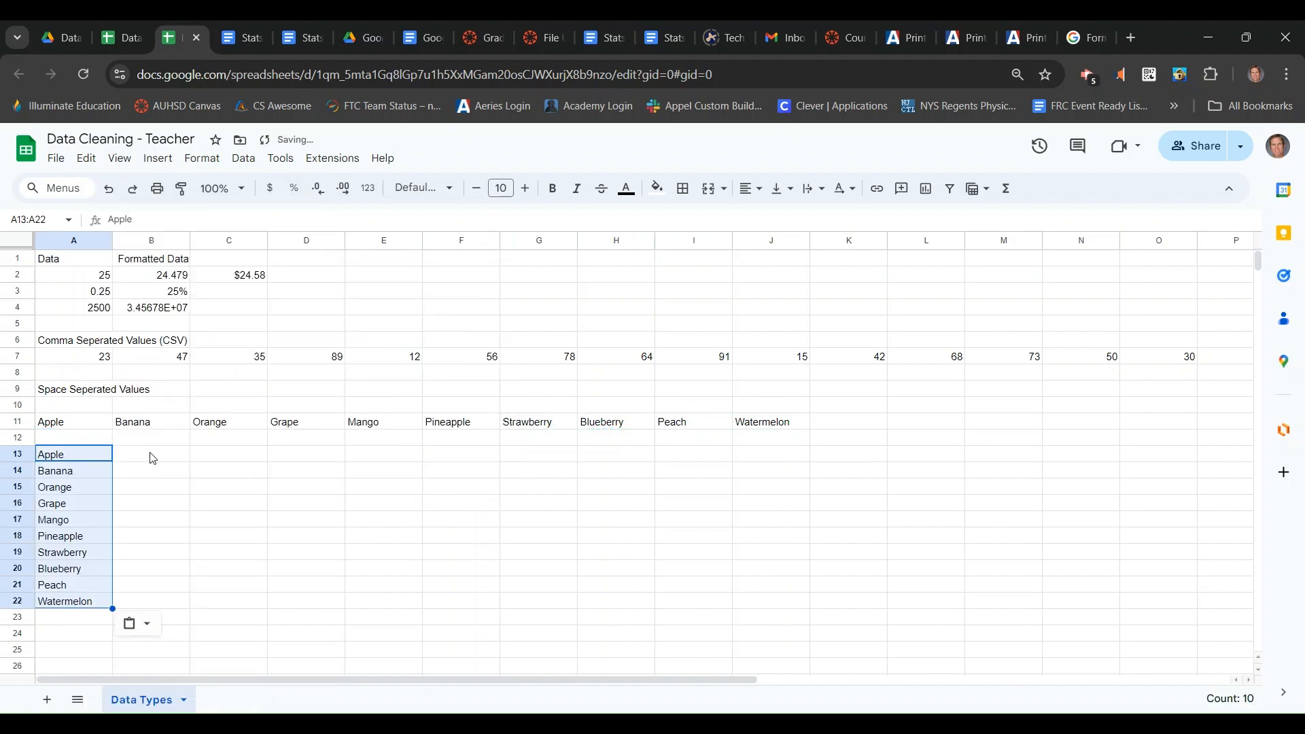
pyautogui.click(166, 462)
pyautogui.moveTo(104, 426); pyautogui.dragTo(233, 428)
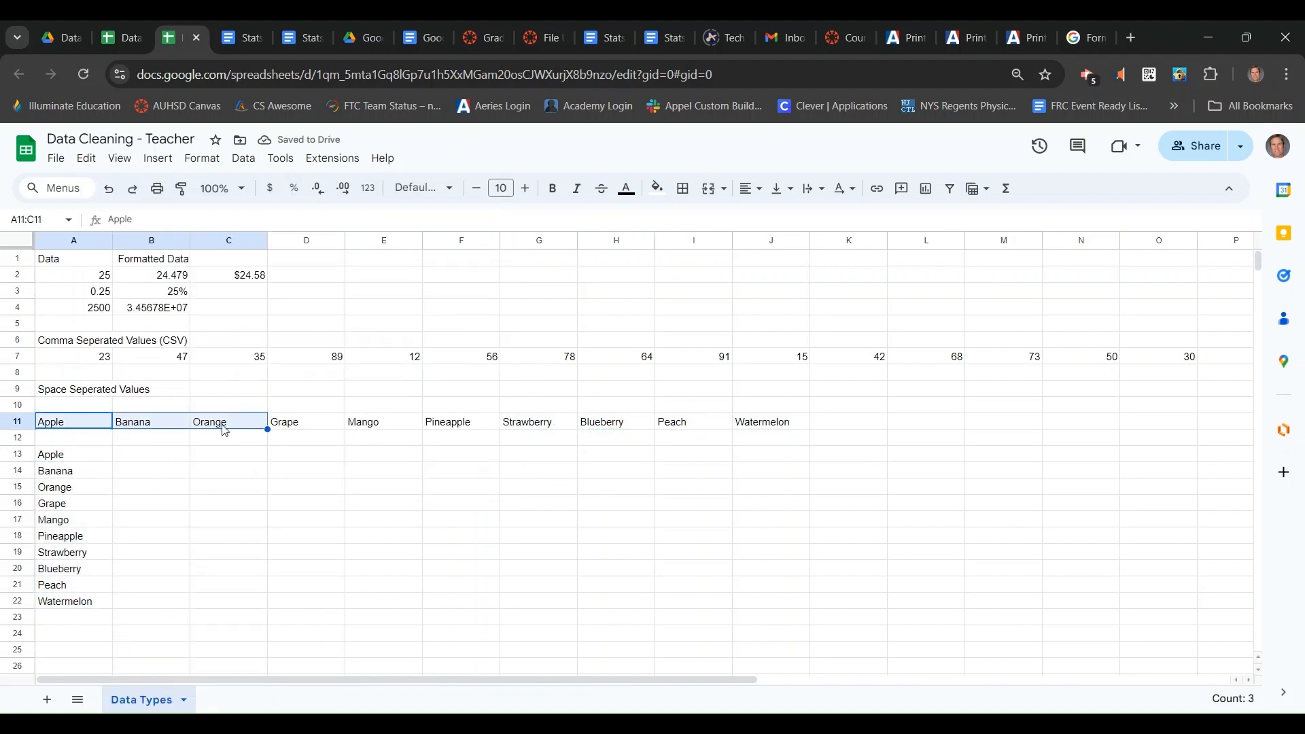
pyautogui.moveTo(60, 454); pyautogui.dragTo(60, 610)
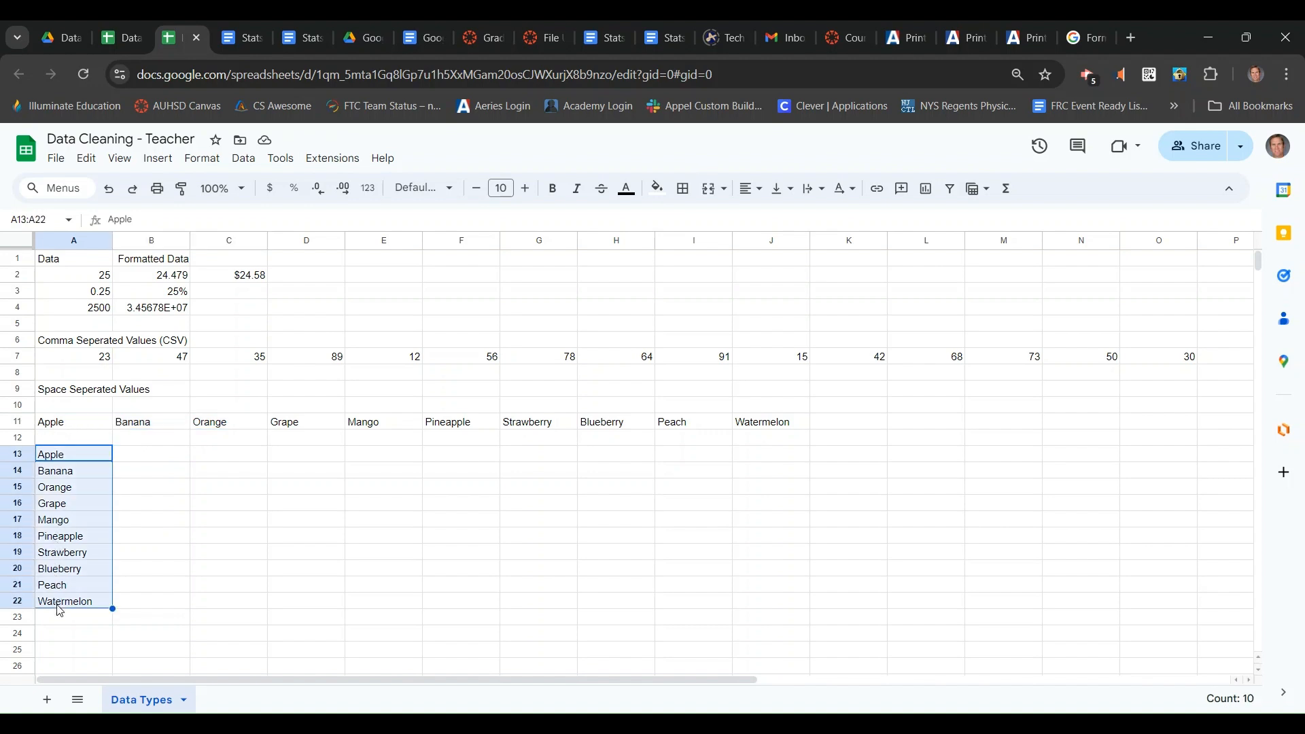
# Select the whole of row 7, which holds the split numbers
pyautogui.click(21, 357)
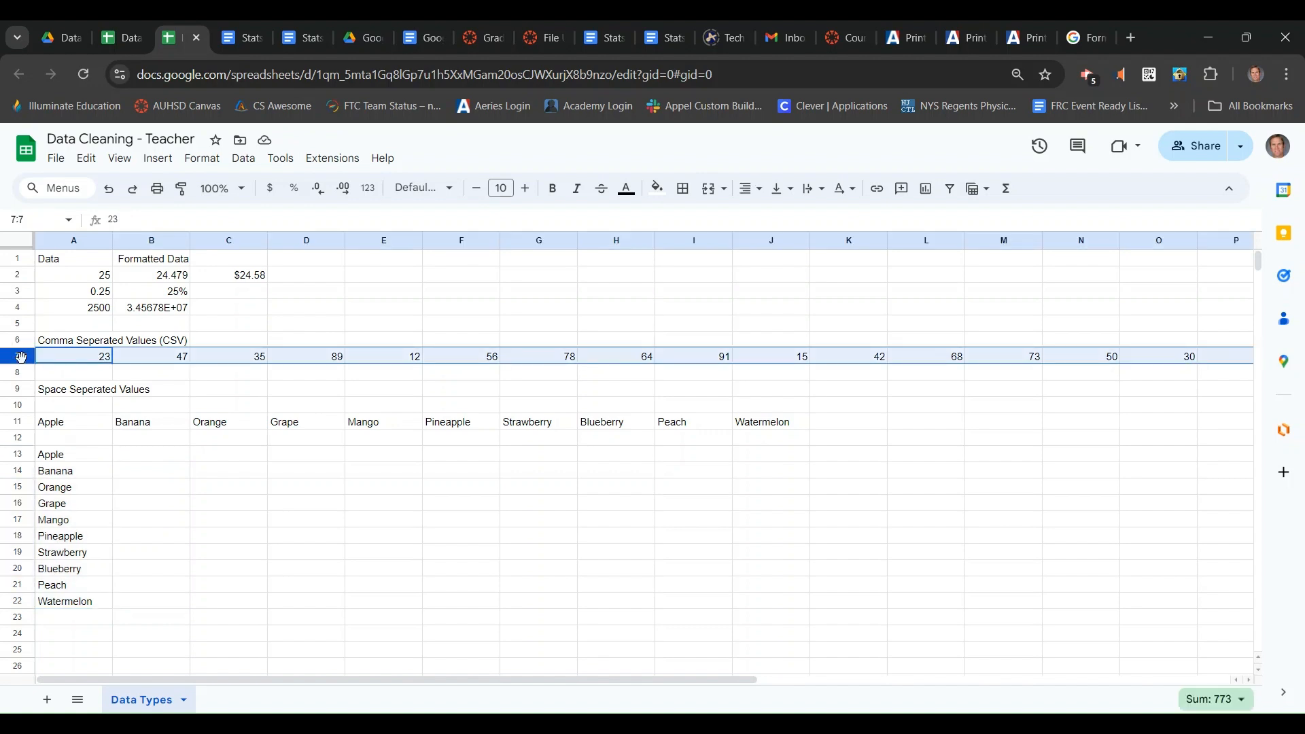